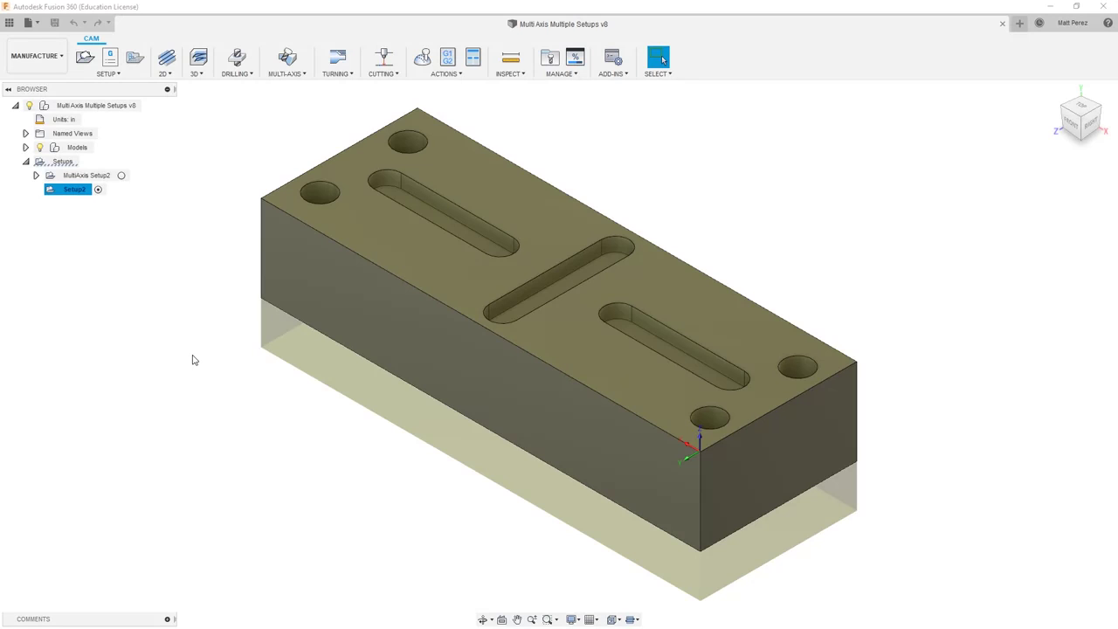
Rename the active, second-listed setup as "Soft Jaw Setup1" and reorder it above MultiAxis Setup2.
double_click(79, 190)
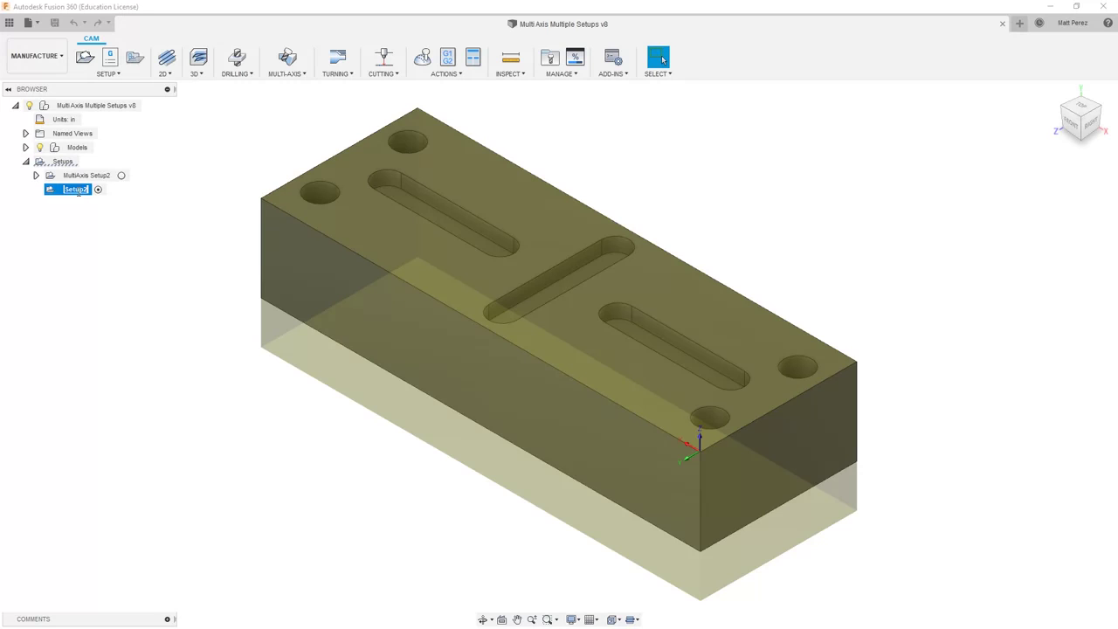
type("Soft Jaw Setup1")
key("Return")
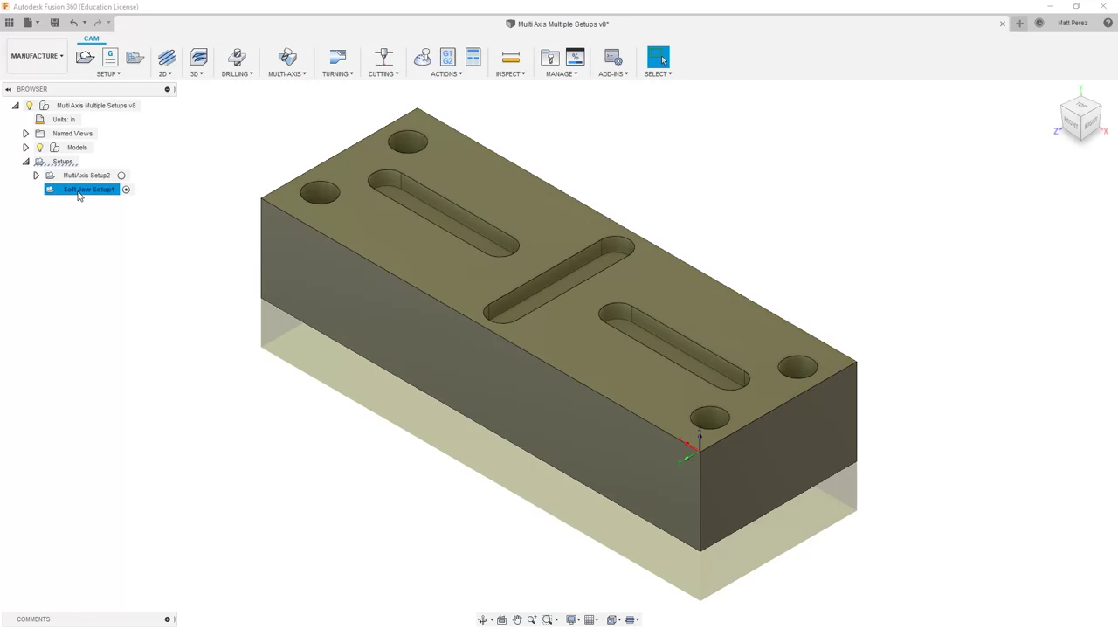
left_click_drag(78, 195, 81, 176)
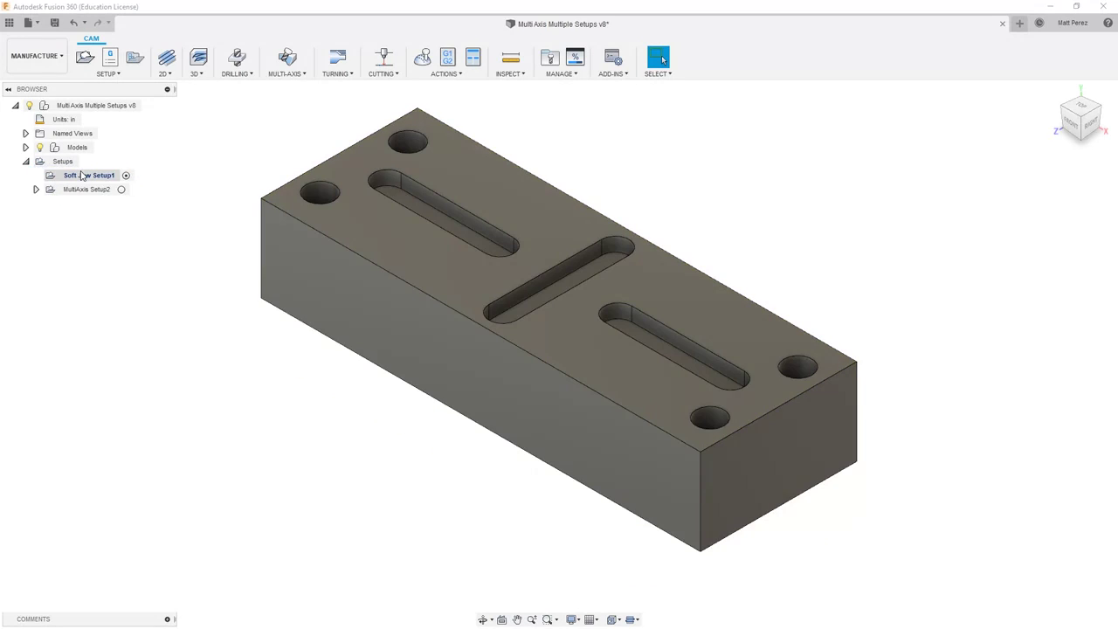
left_click(81, 175)
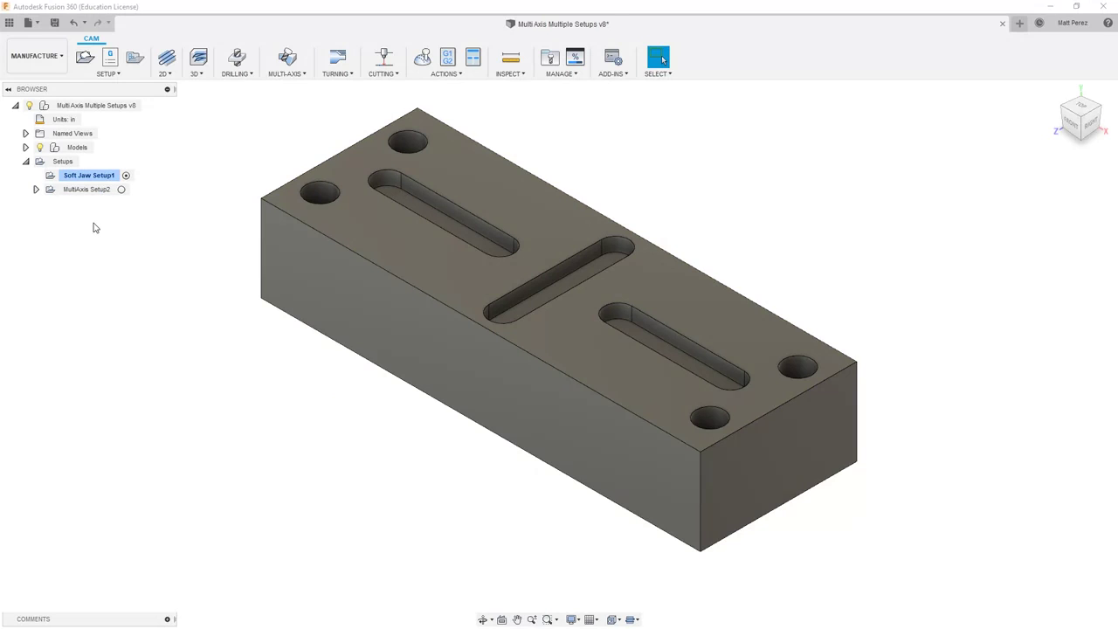
left_click(94, 178)
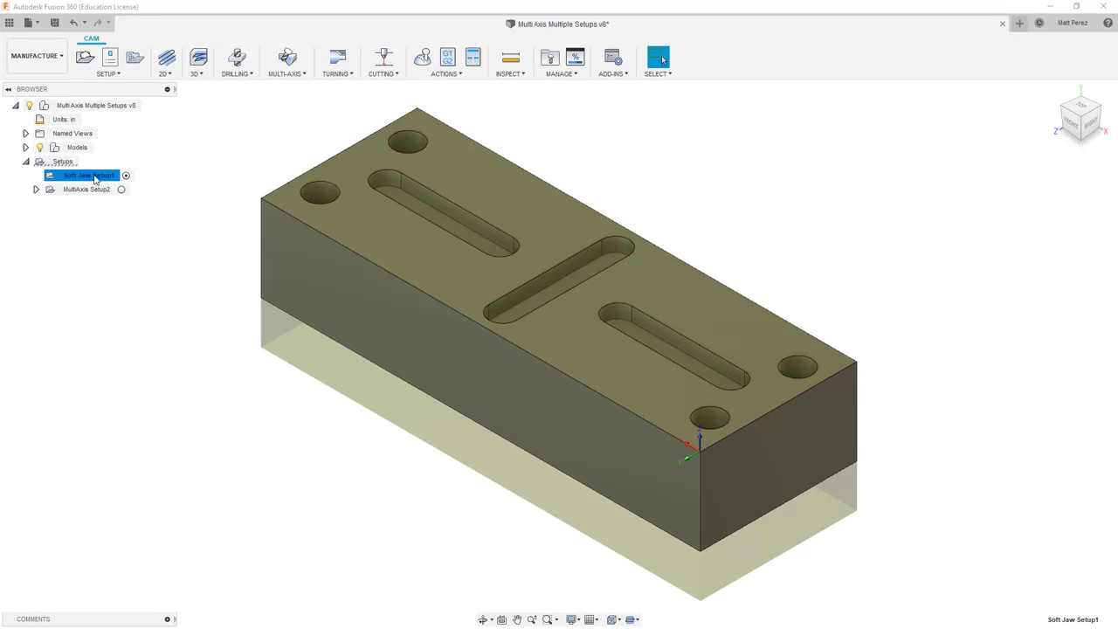
Measure the diameter of the corner hole nearest the setup origin and the end radius of the adjacent slot.
middle_click_drag(737, 581, 564, 571, "shift")
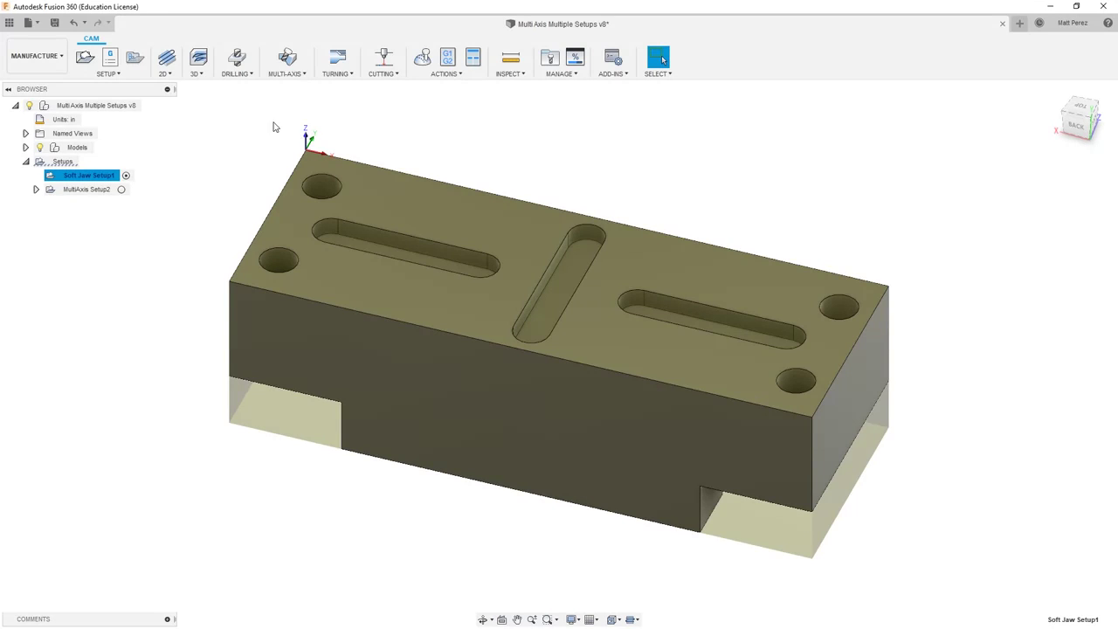
left_click(514, 59)
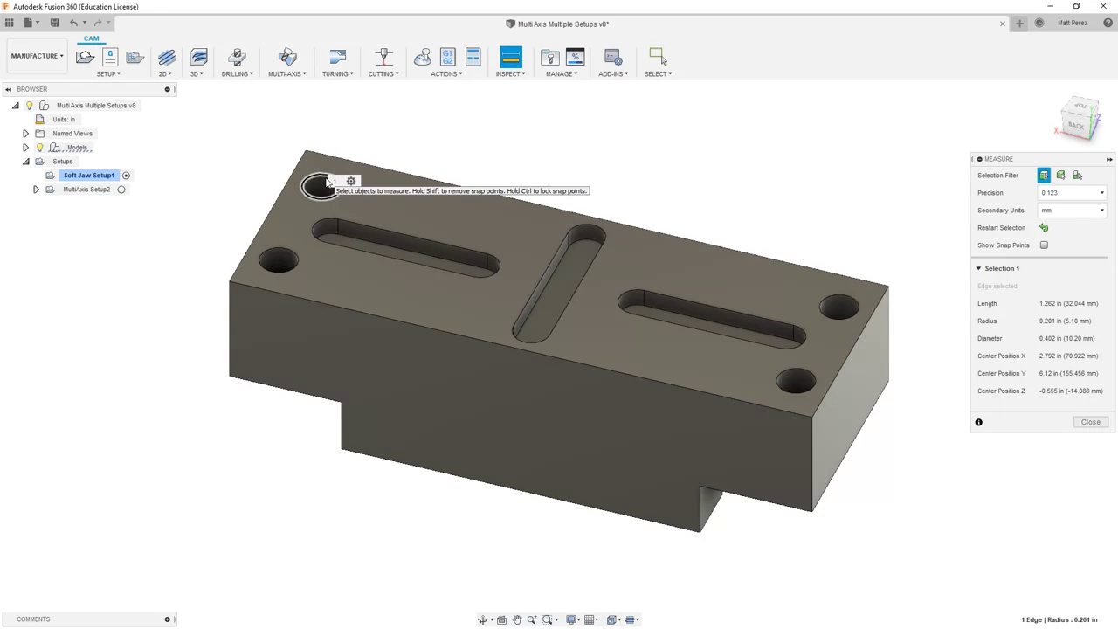
left_click(326, 181)
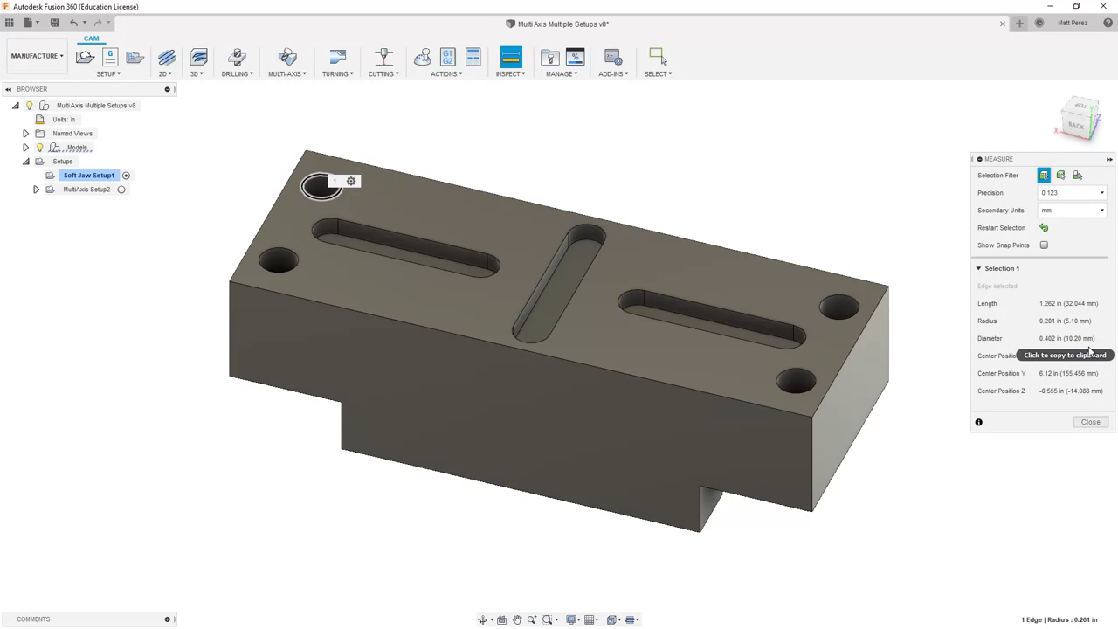
left_click(1044, 228)
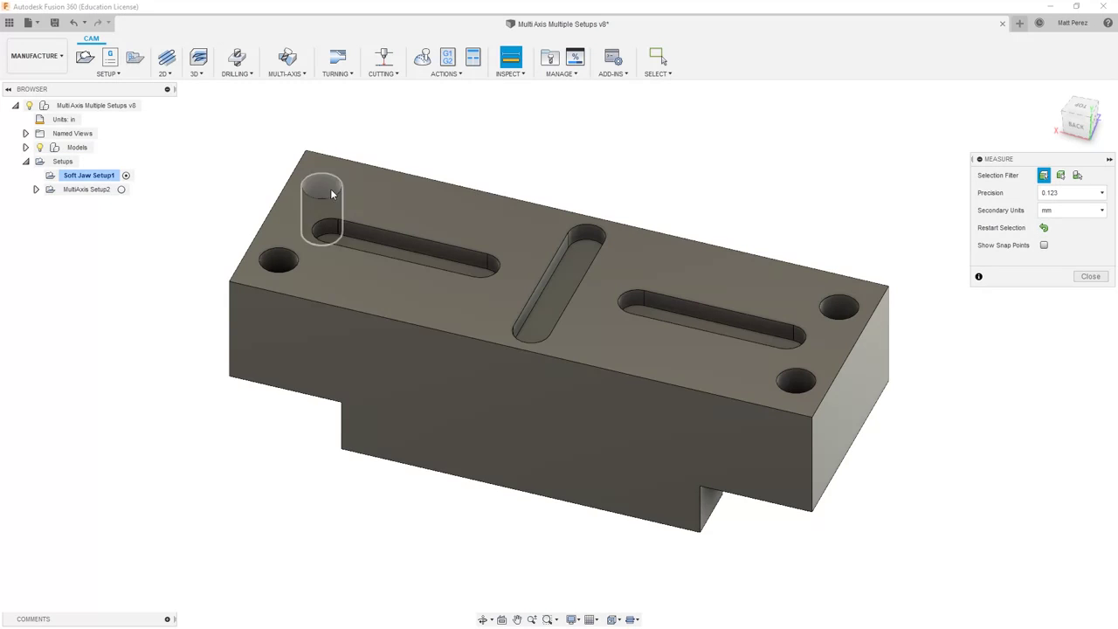
left_click(321, 227)
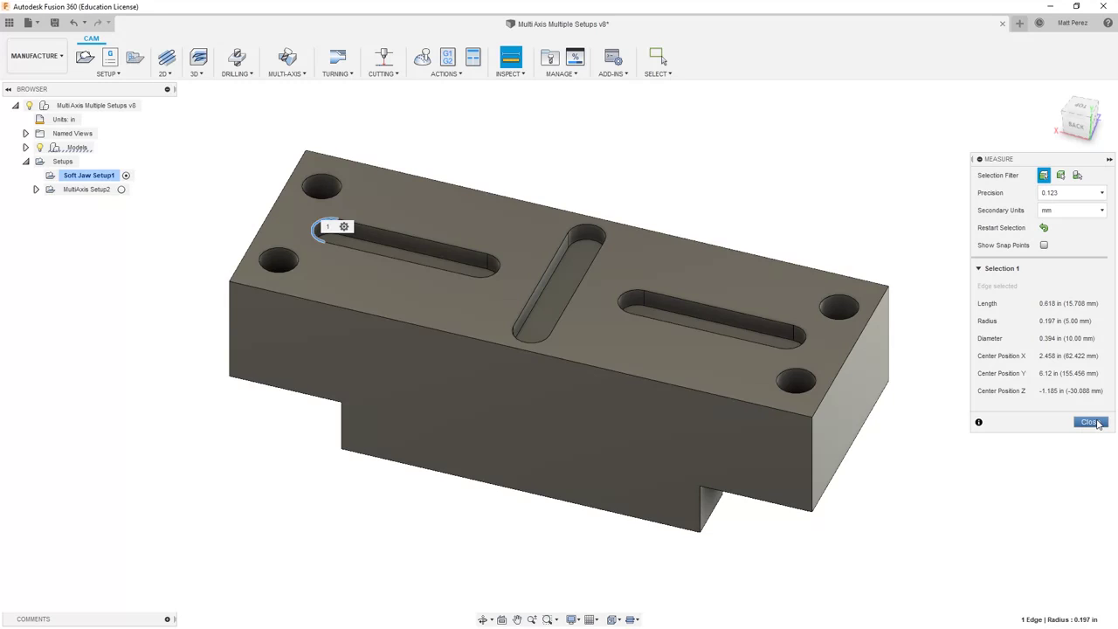
left_click(1089, 422)
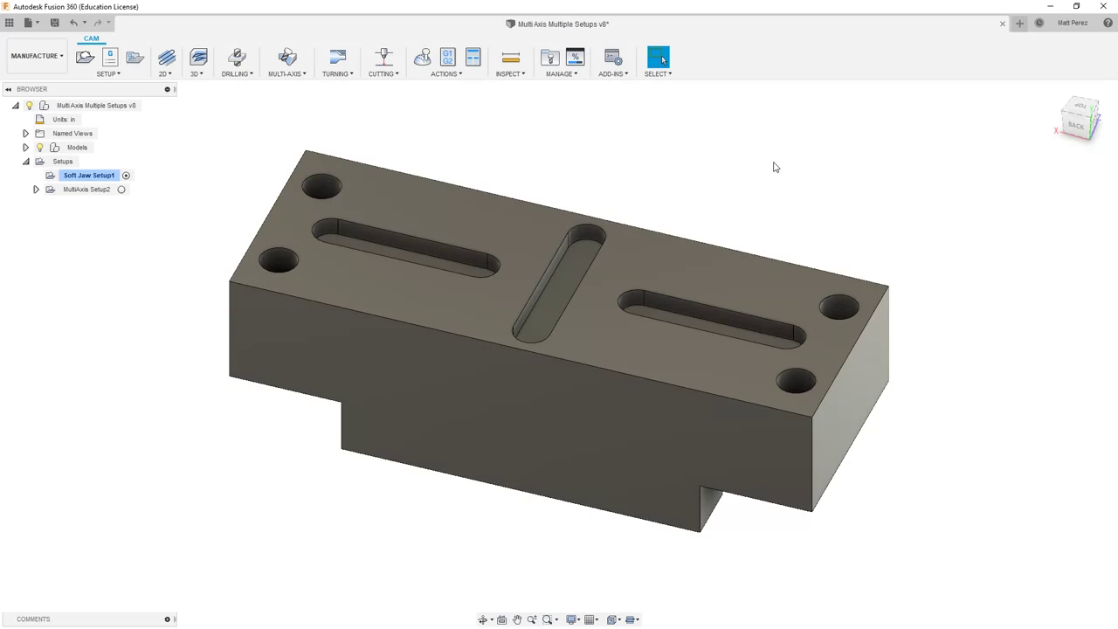
Review the design comments for the slot radius and the tapped-hole drill size.
left_click(166, 620)
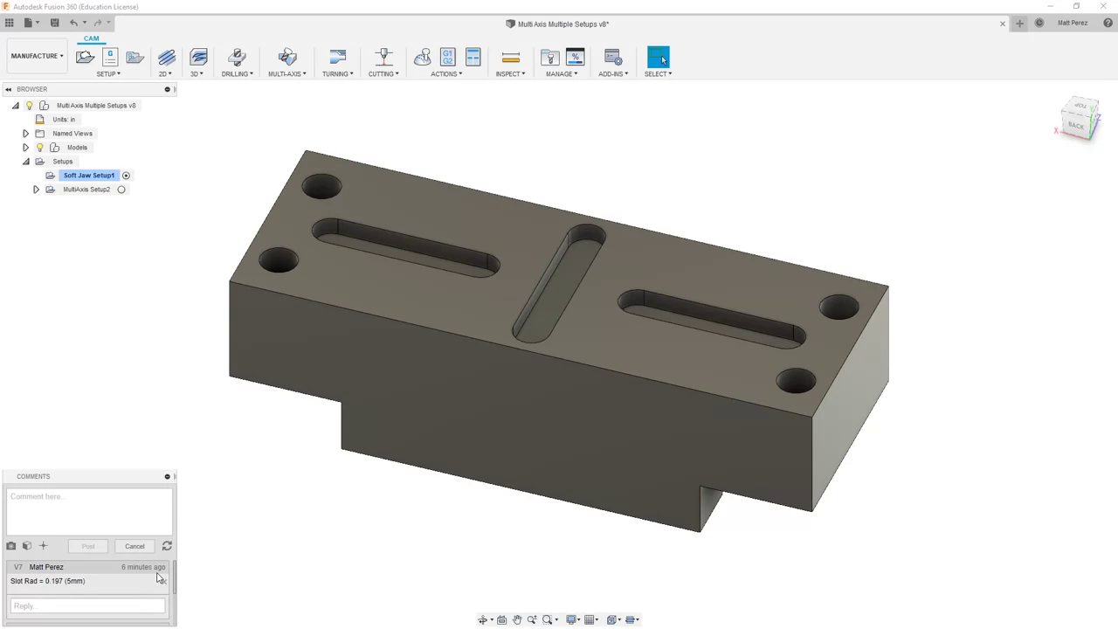
scroll(153, 581, "down", 2)
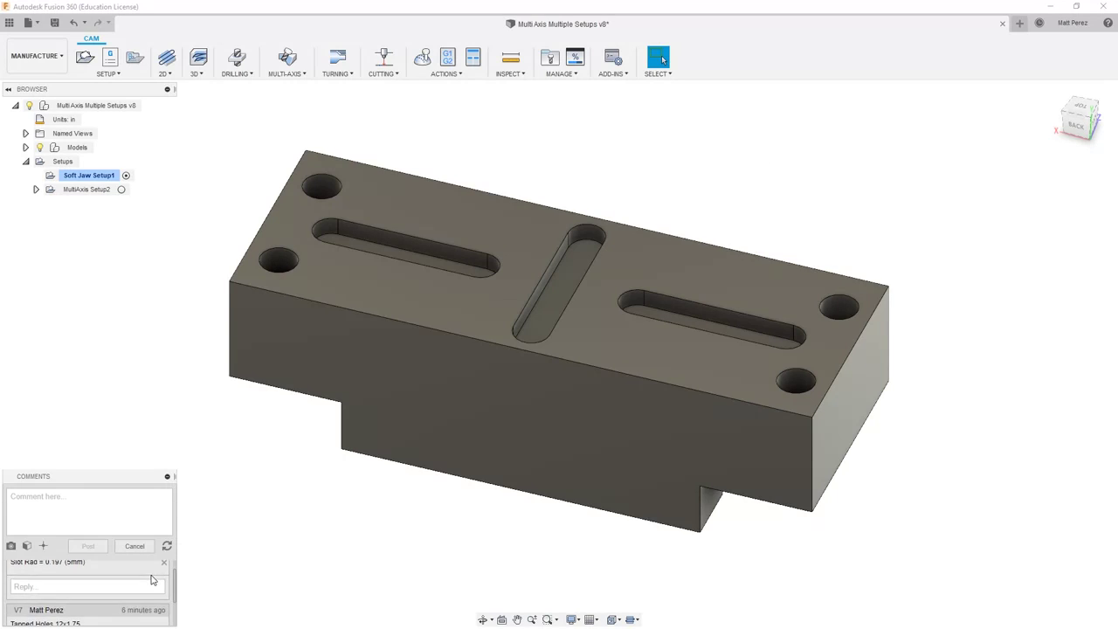
scroll(153, 580, "down", 1)
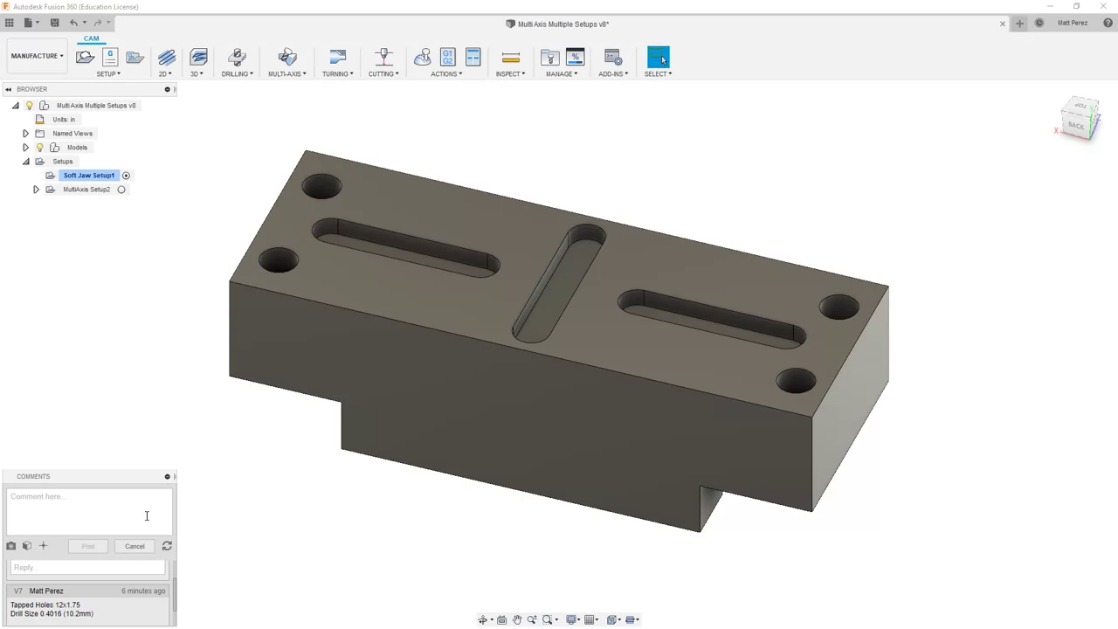
left_click(167, 478)
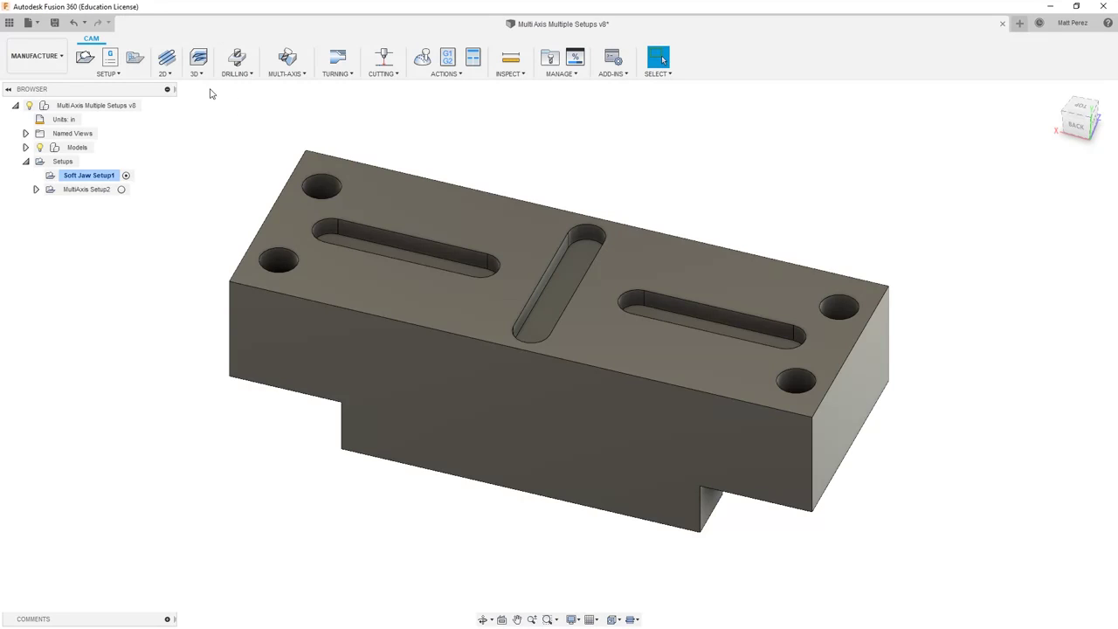
Start a 2D Contour in Soft Jaw Setup1 using the 1/4" flat endmill from the Inch - Aluminum sample library.
left_click(87, 176)
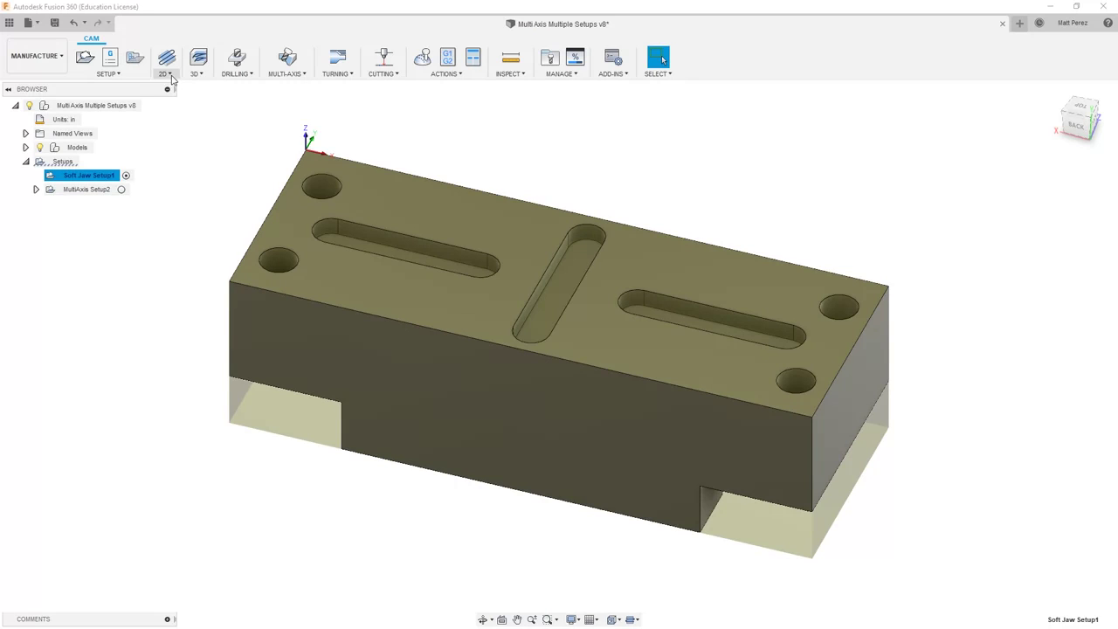
left_click(169, 75)
left_click(185, 130)
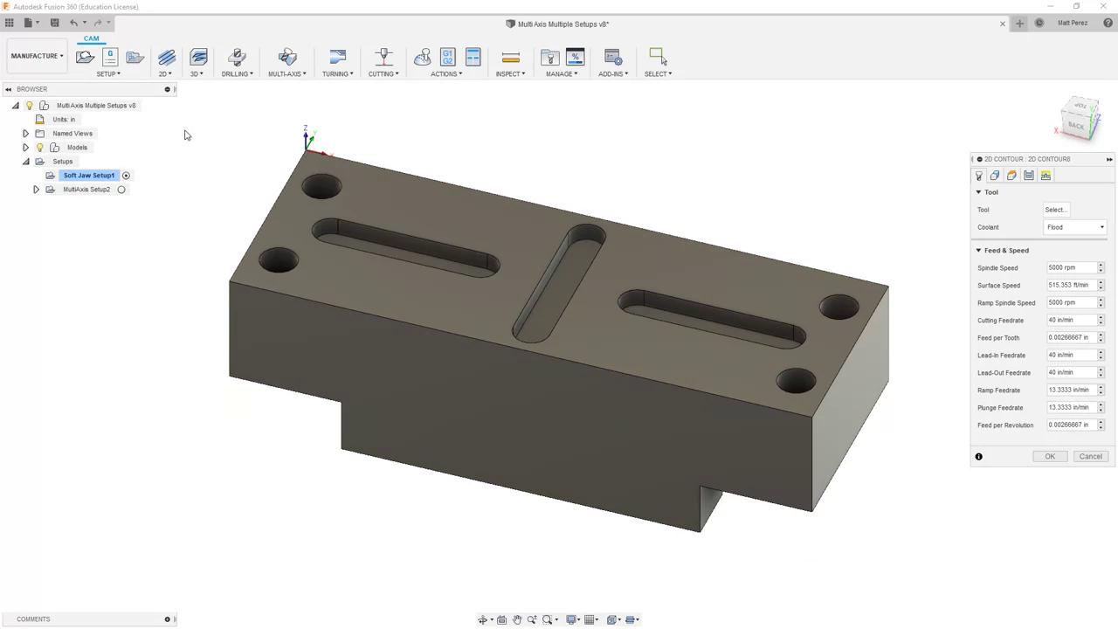
left_click(1067, 210)
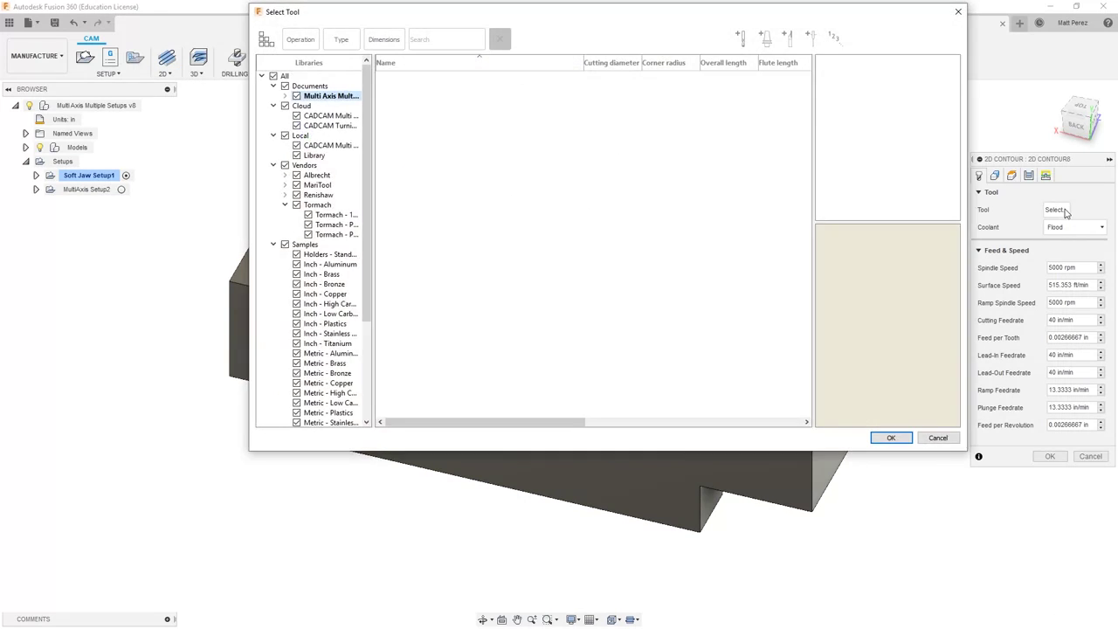
left_click(308, 245)
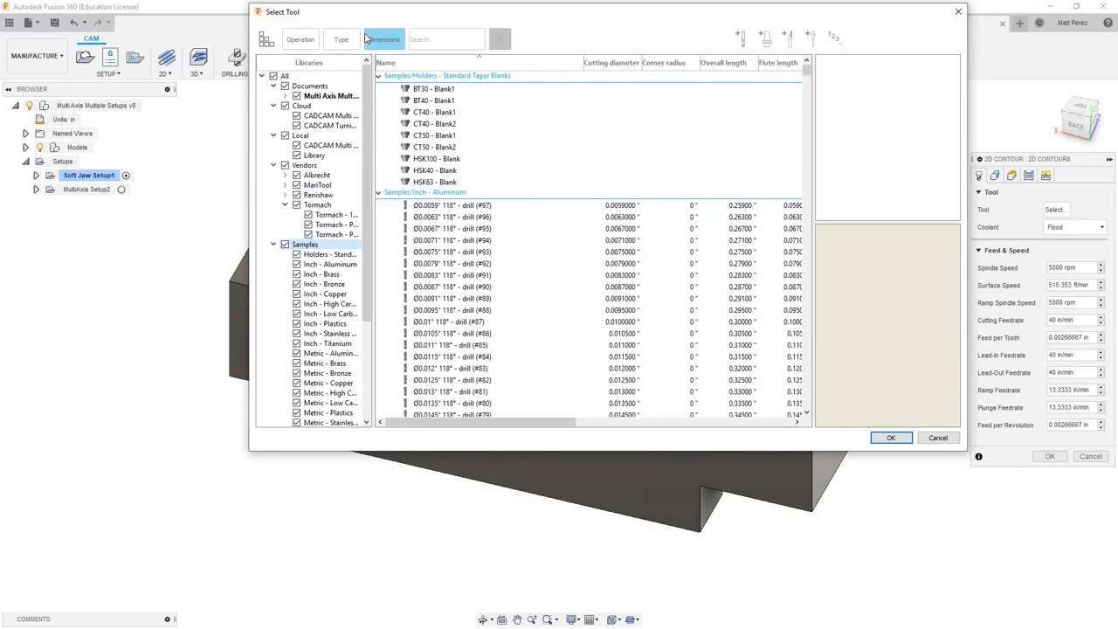
left_click(340, 39)
left_click(446, 102)
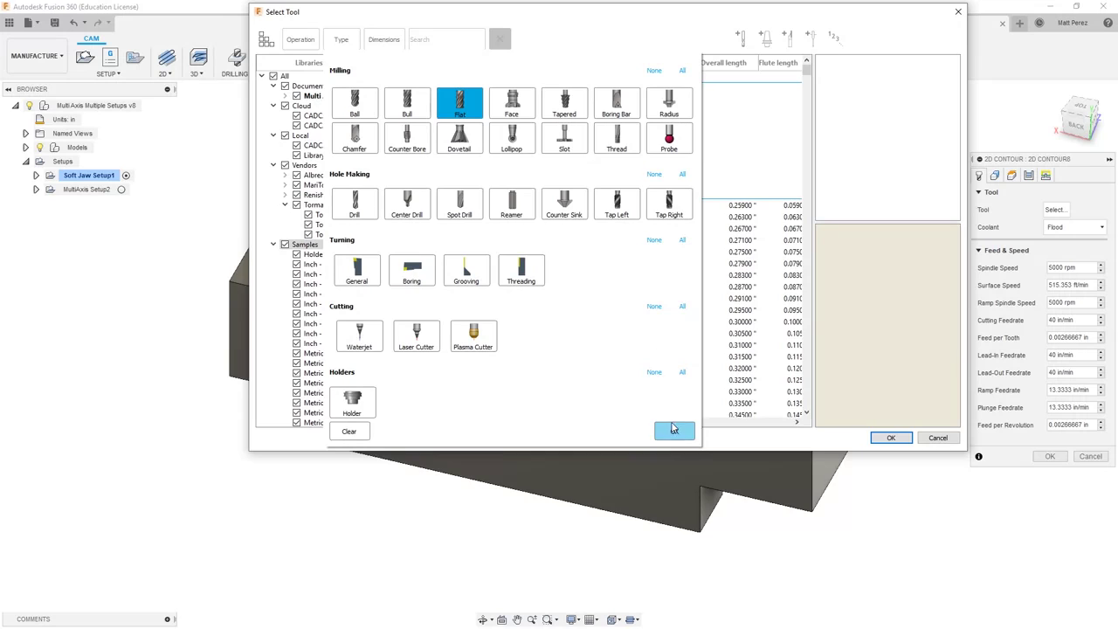
left_click(673, 431)
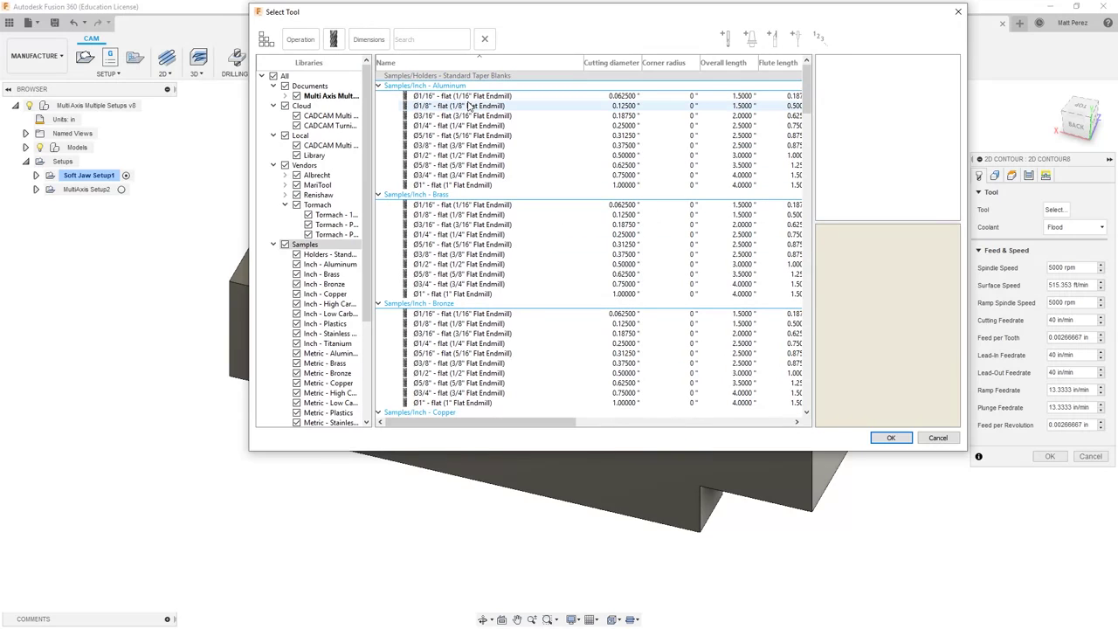
left_click(473, 130)
left_click(891, 438)
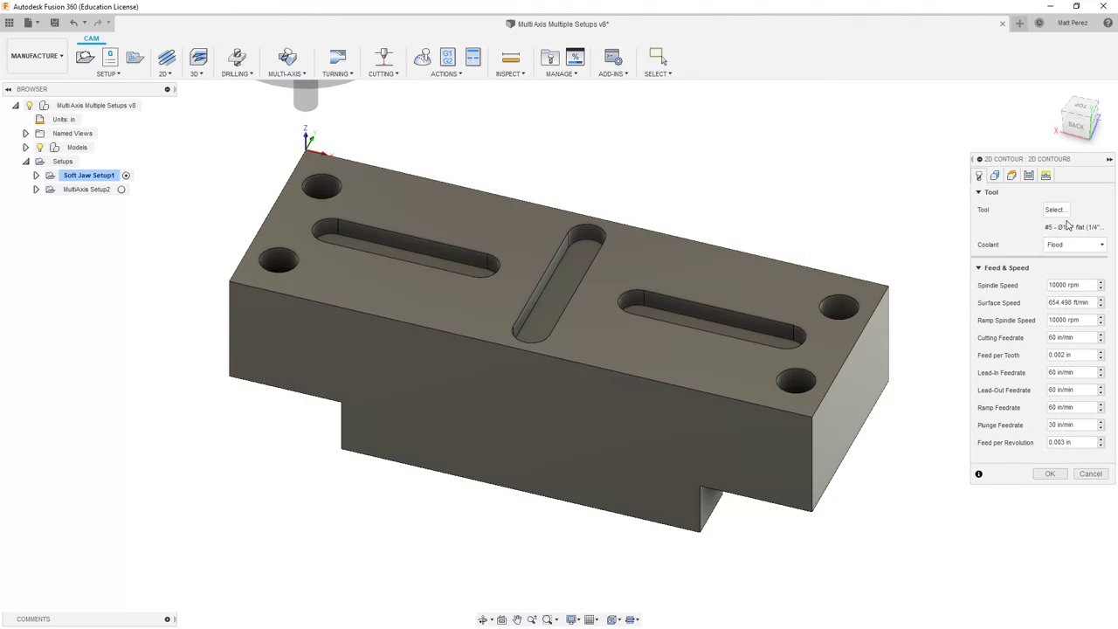
Change the new 1/4" flat endmill's tool number to 10 and keep it as the contour's tool.
left_click(1056, 212)
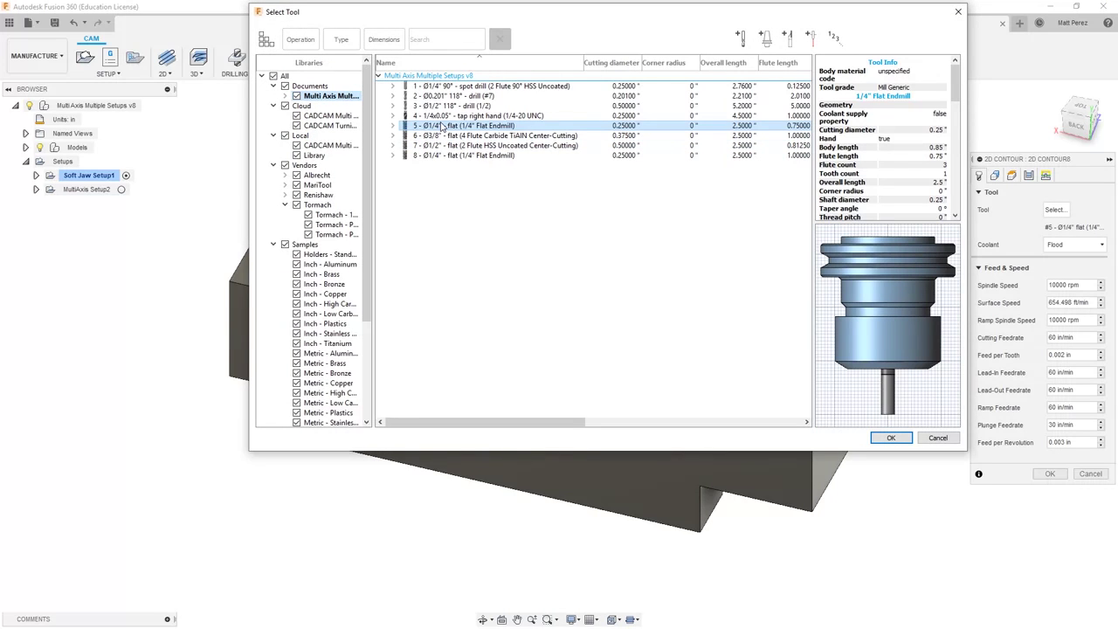
right_click(442, 128)
left_click(465, 134)
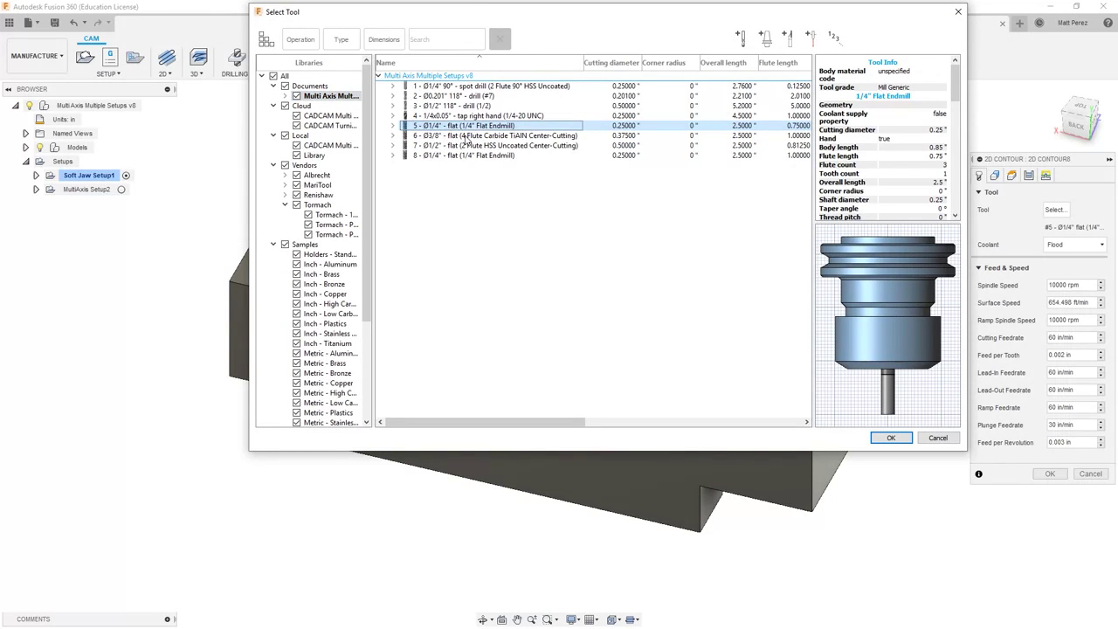
left_click(406, 35)
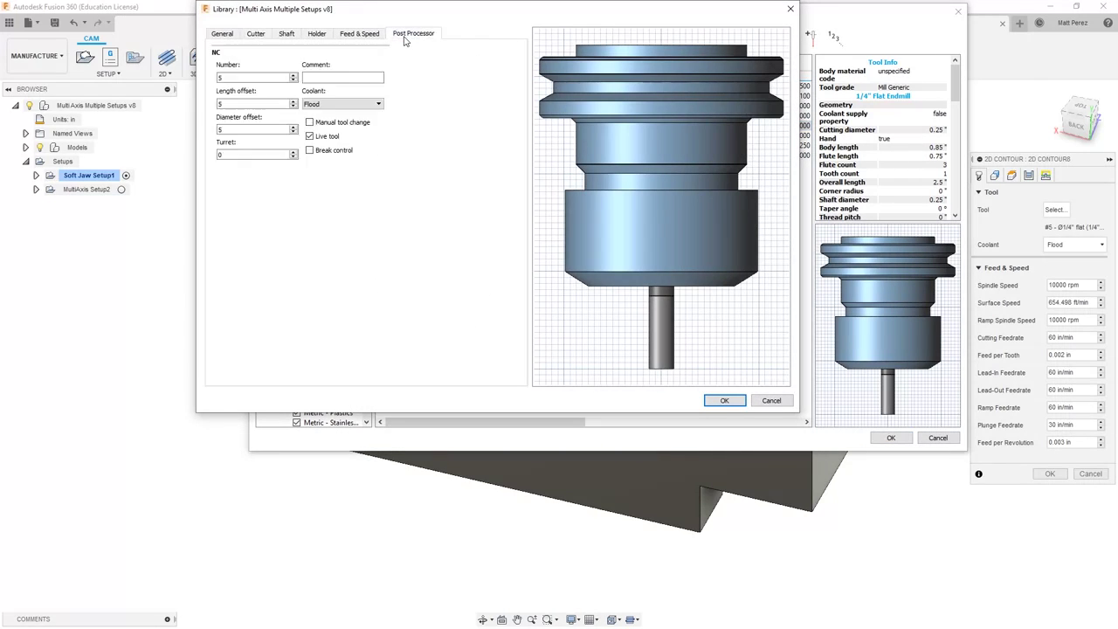
double_click(225, 78)
type("10")
key("Return")
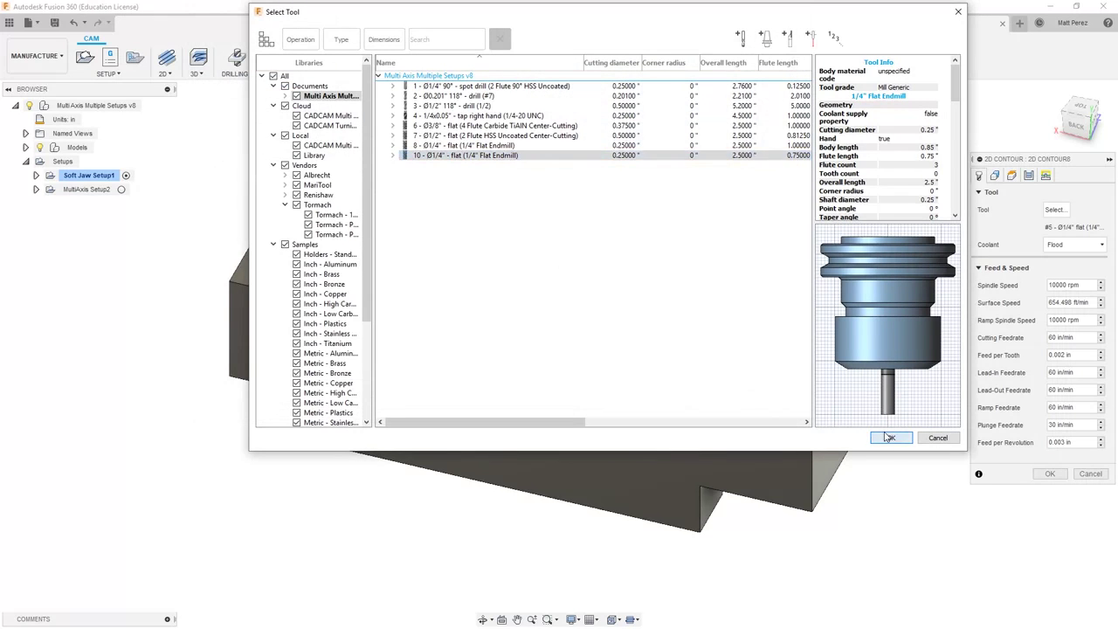
left_click(888, 437)
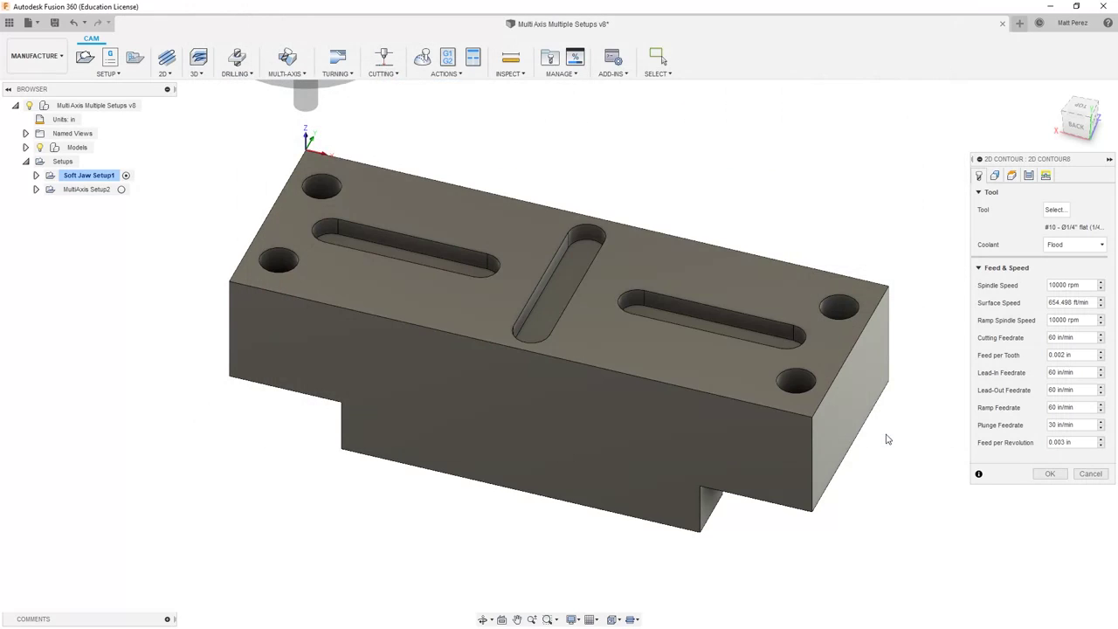
Select the bottom edge chains of all three slots as the 2D Contour geometry.
left_click(1003, 176)
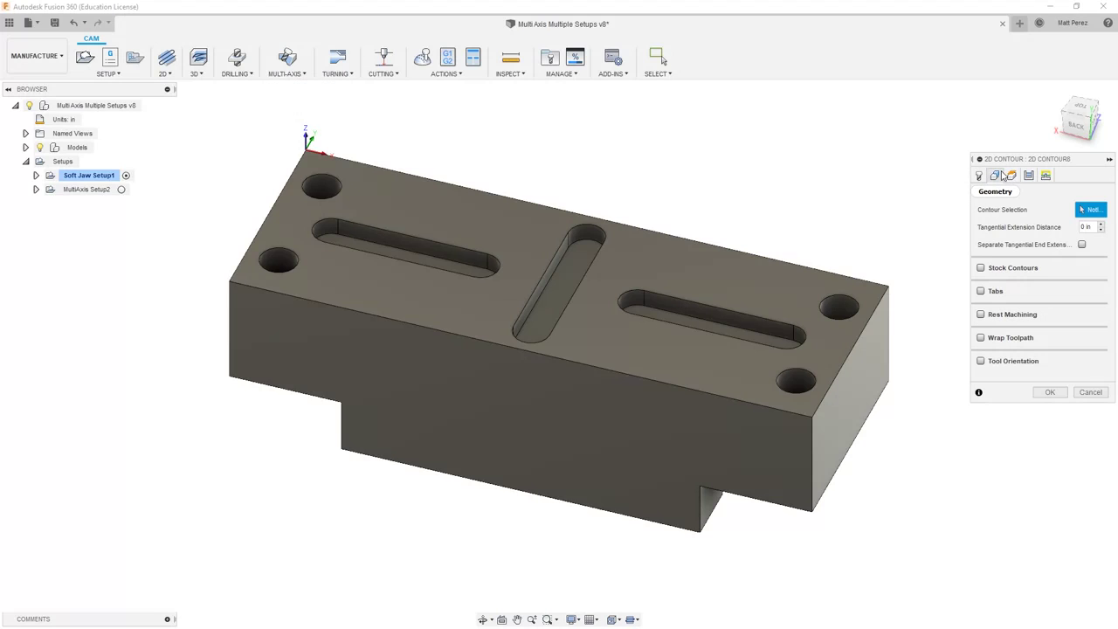
left_click(349, 241)
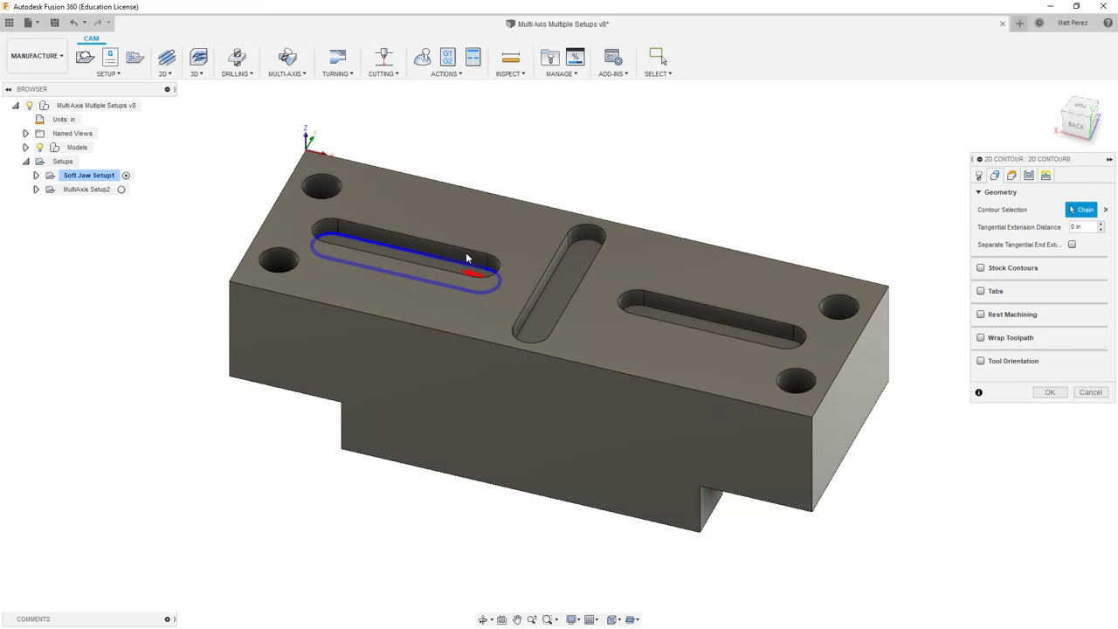
left_click(565, 252)
left_click(662, 311)
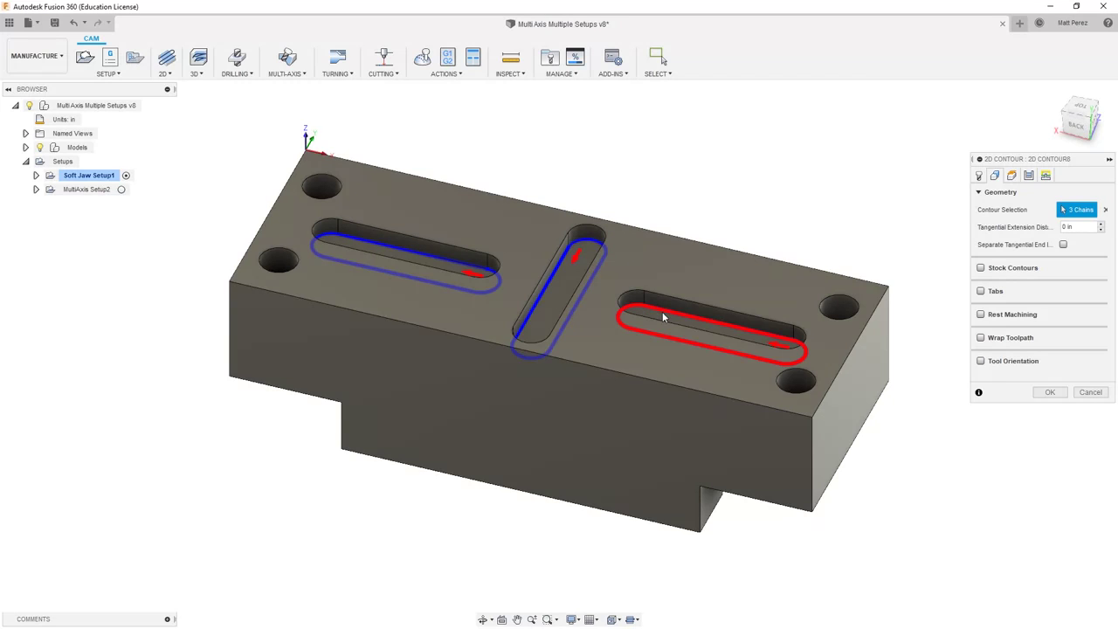
Enable multiple finishing passes and ramp entry for the 2D Contour.
left_click(1029, 175)
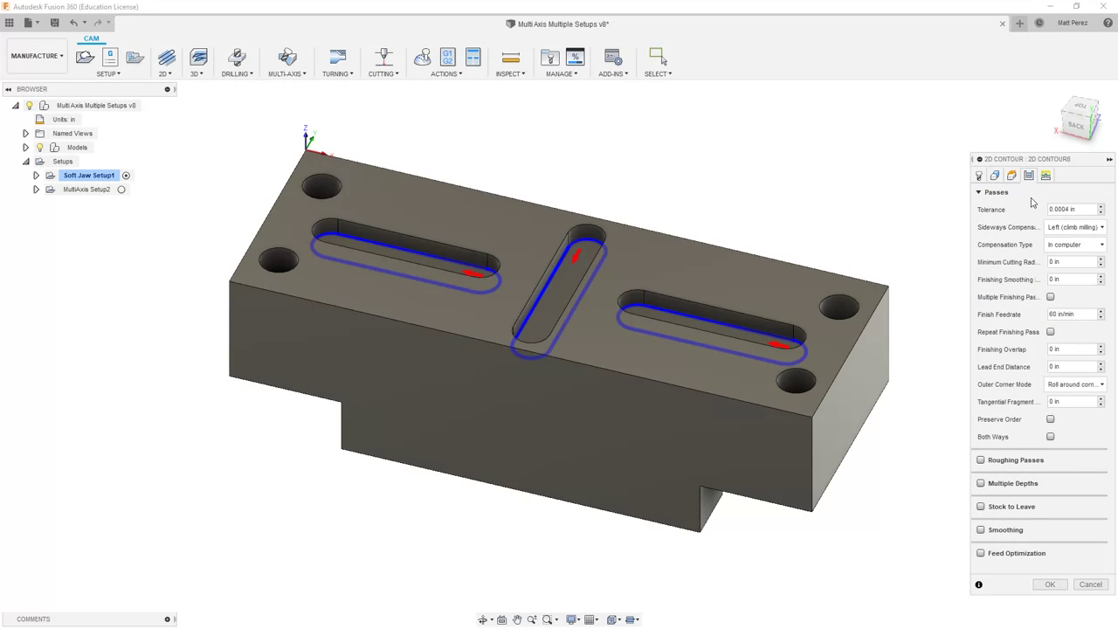
left_click(1050, 297)
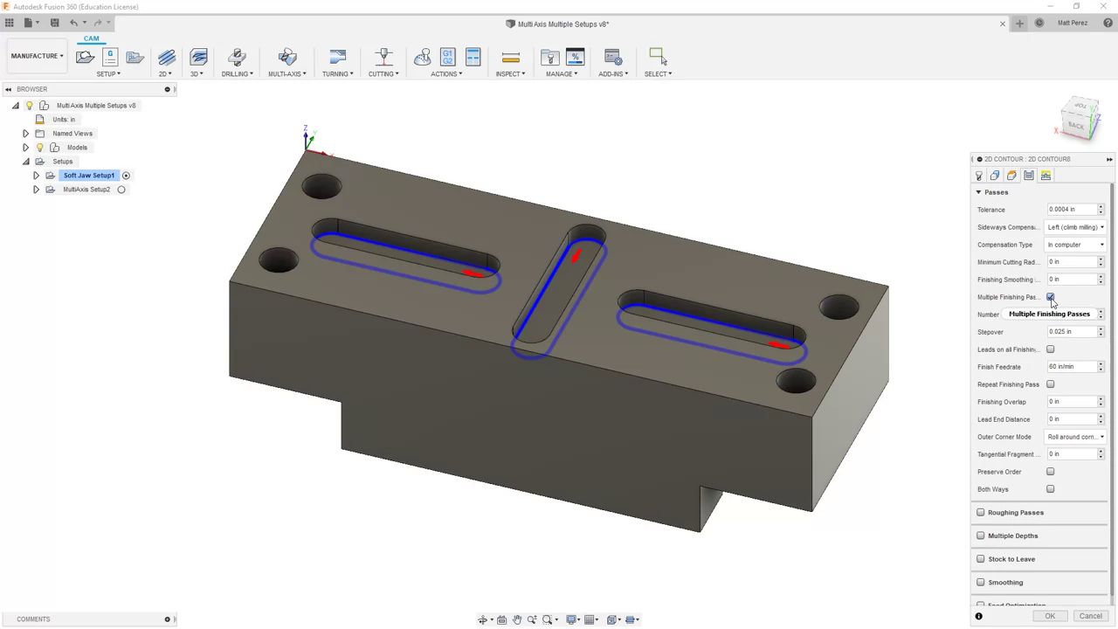
scroll(990, 341, "down", 1)
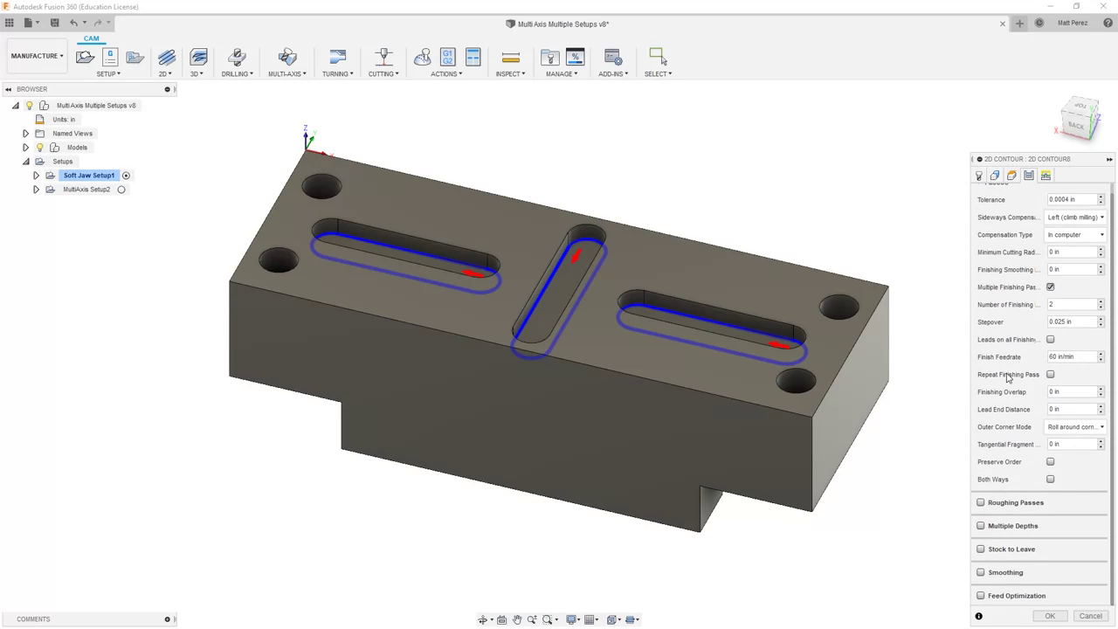
scroll(1009, 377, "up", 1)
left_click(1045, 176)
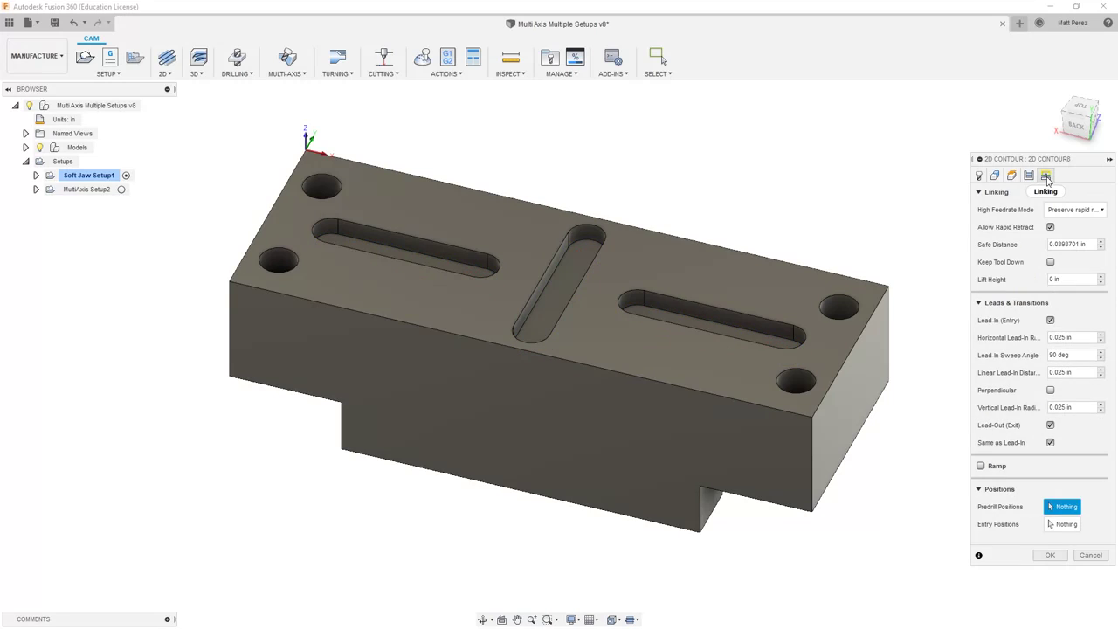
left_click(980, 466)
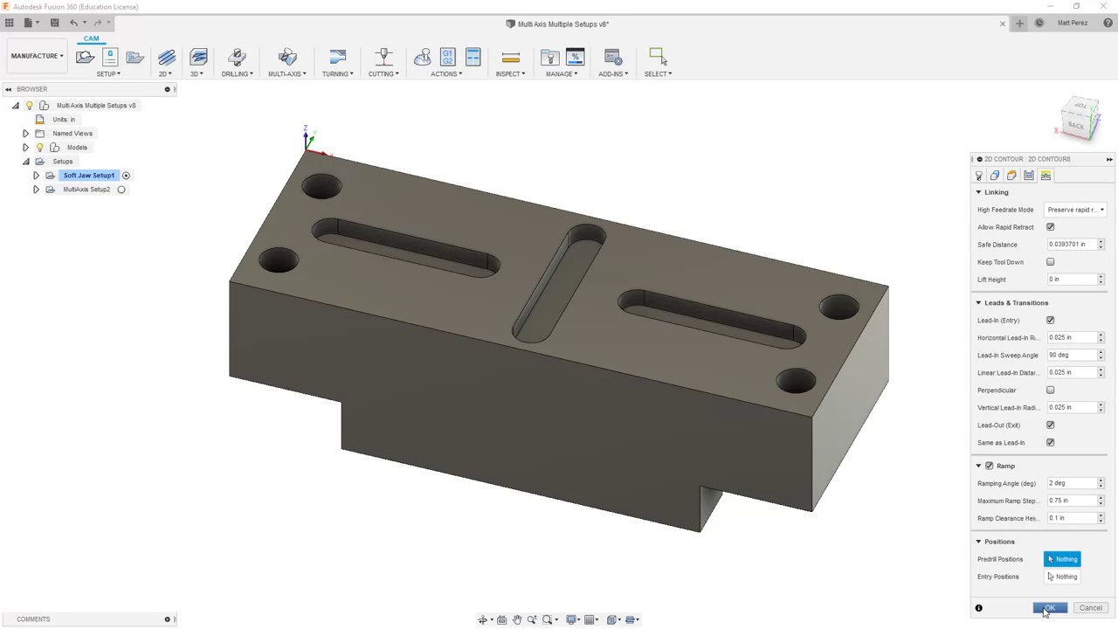
Generate the 2D Contour toolpath and run a stock simulation of the slot machining.
left_click(1048, 609)
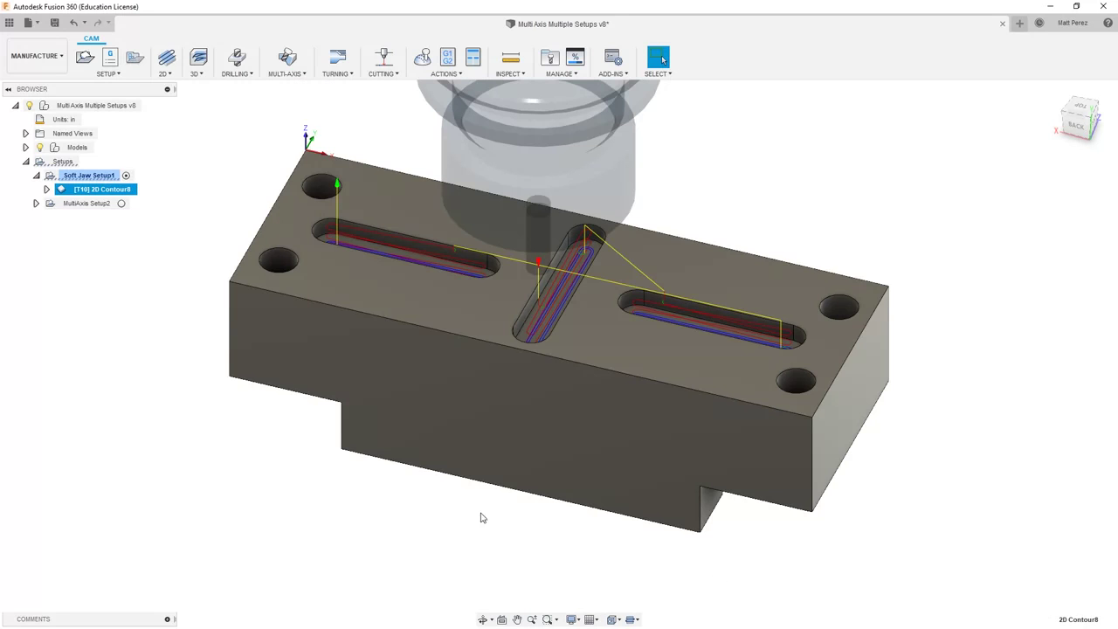
left_click(423, 59)
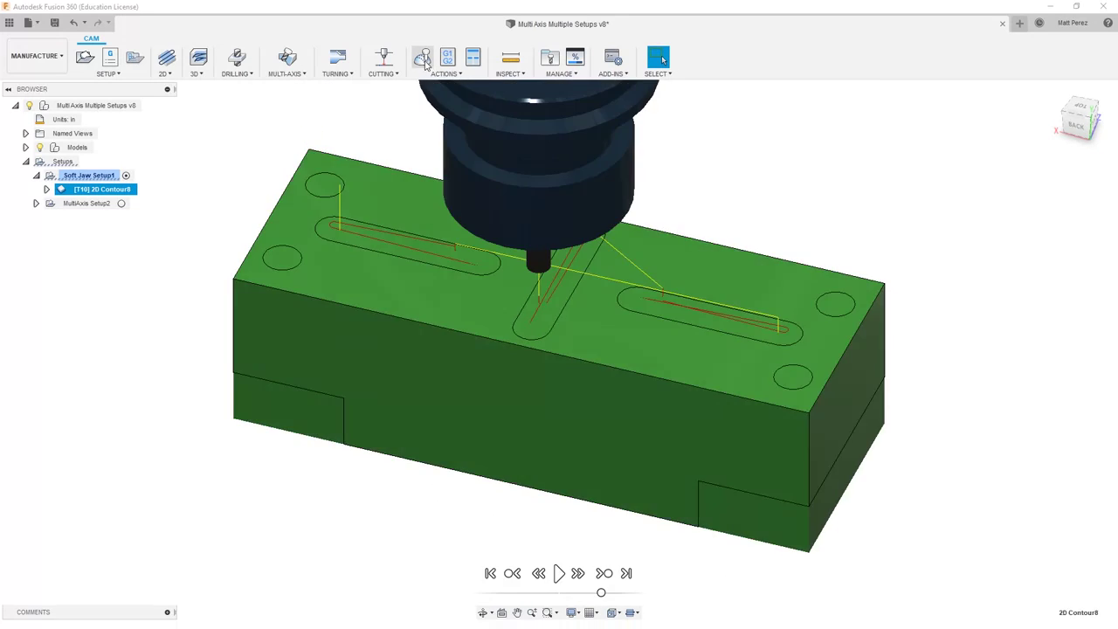
left_click(559, 573)
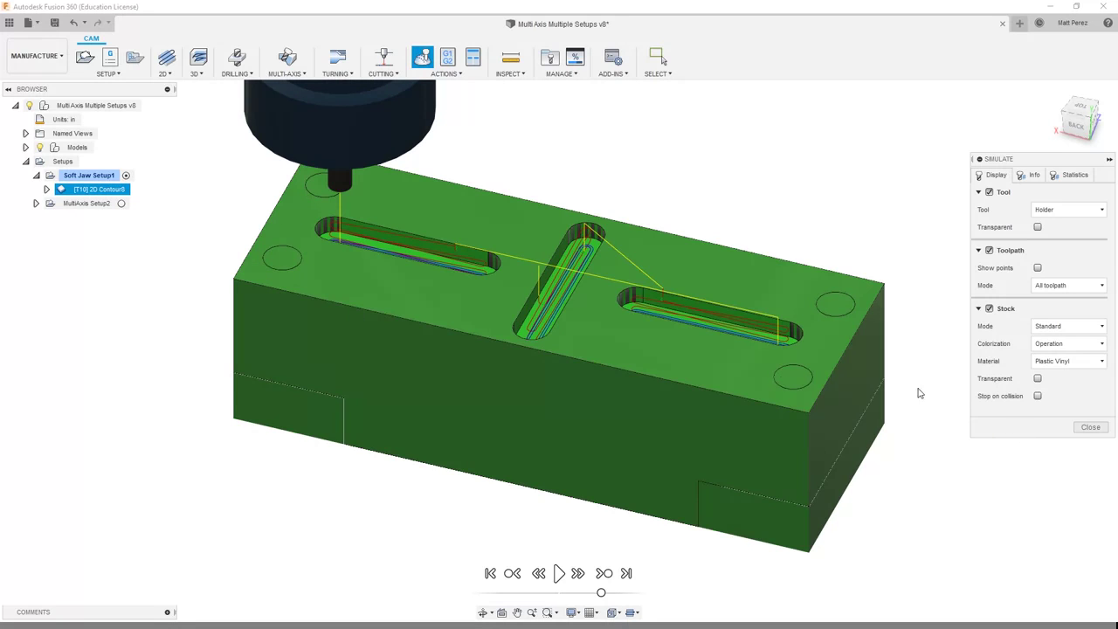
left_click(1090, 427)
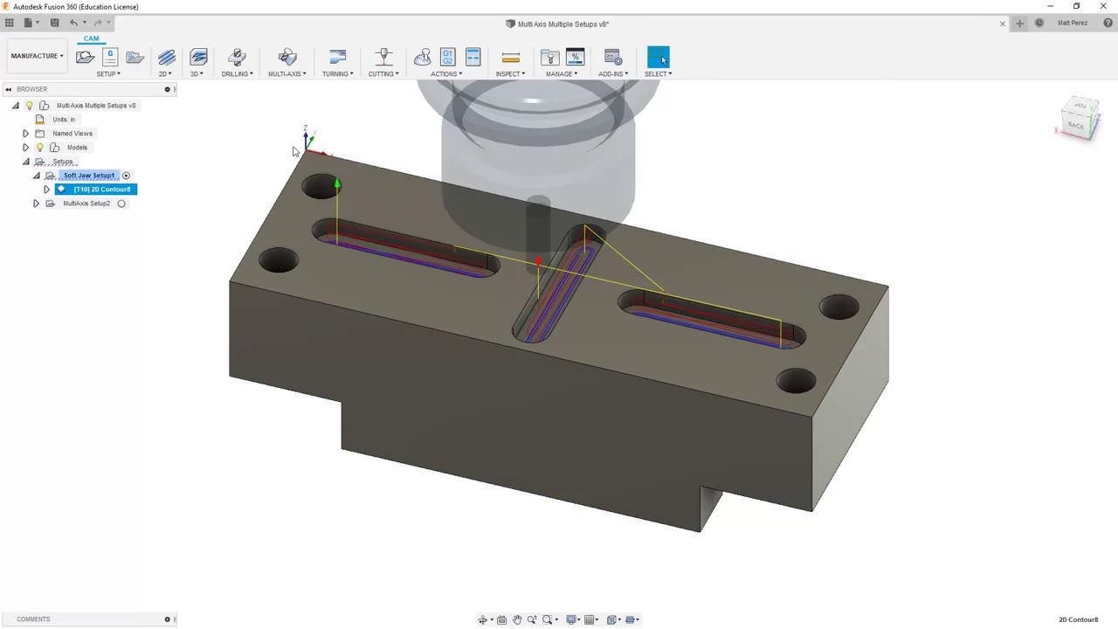
Start a Drill operation in Soft Jaw Setup1 and filter the tools of all libraries to the Drill type.
left_click(247, 129)
left_click(237, 57)
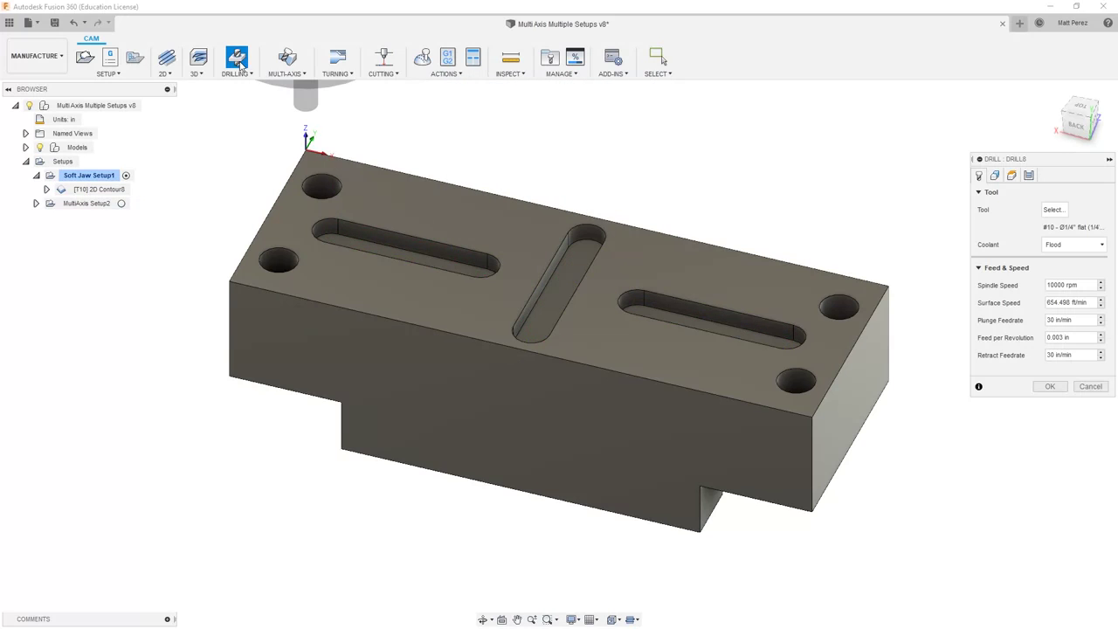
left_click(1061, 210)
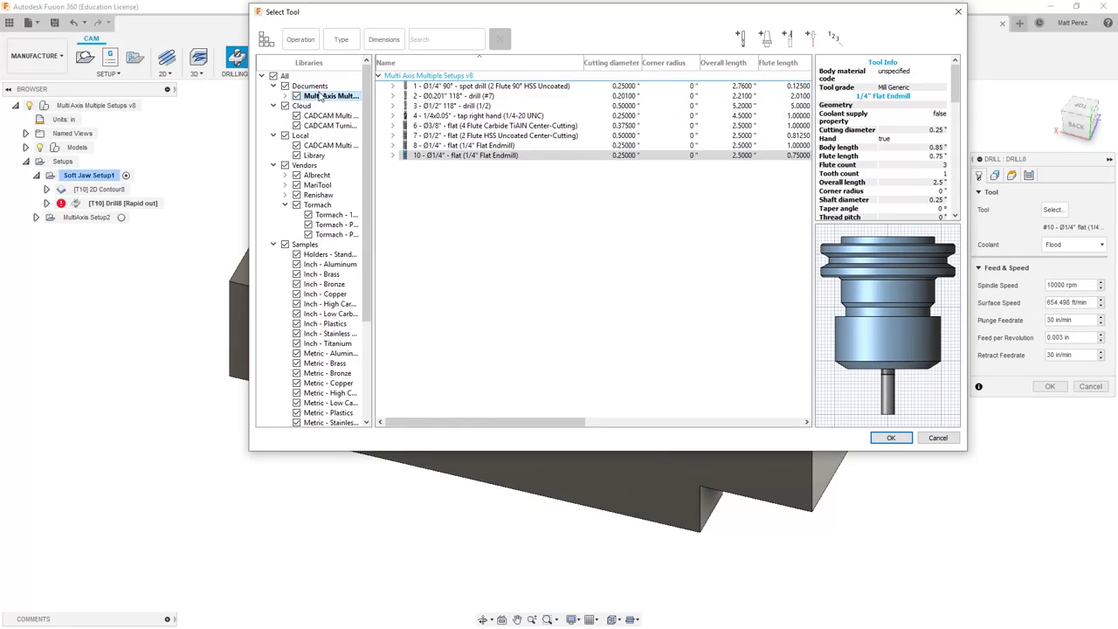
left_click(285, 77)
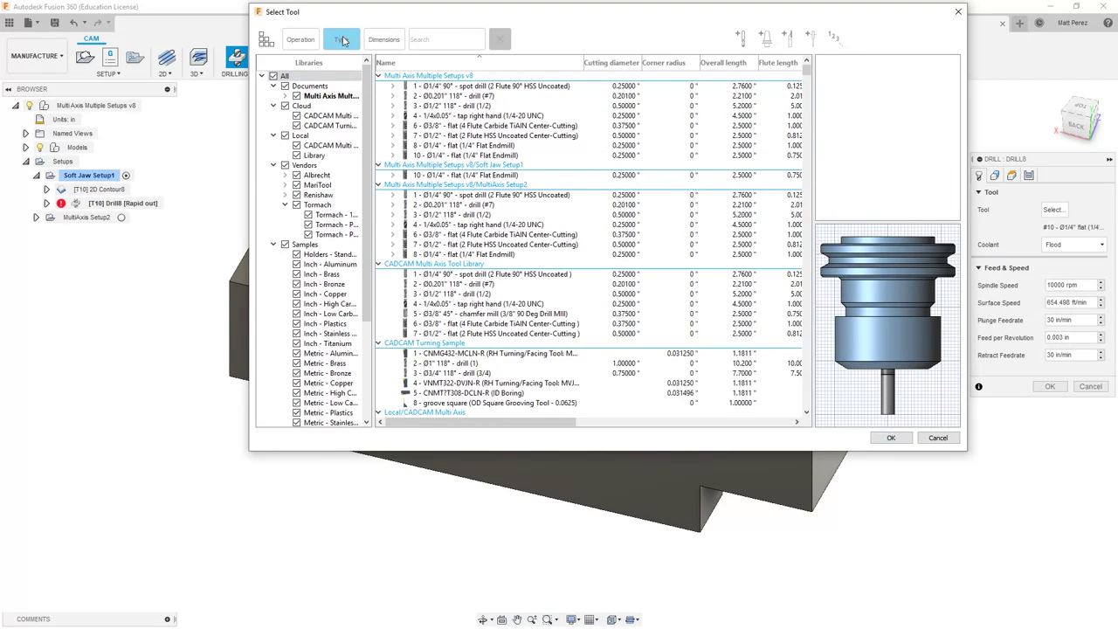
left_click(342, 40)
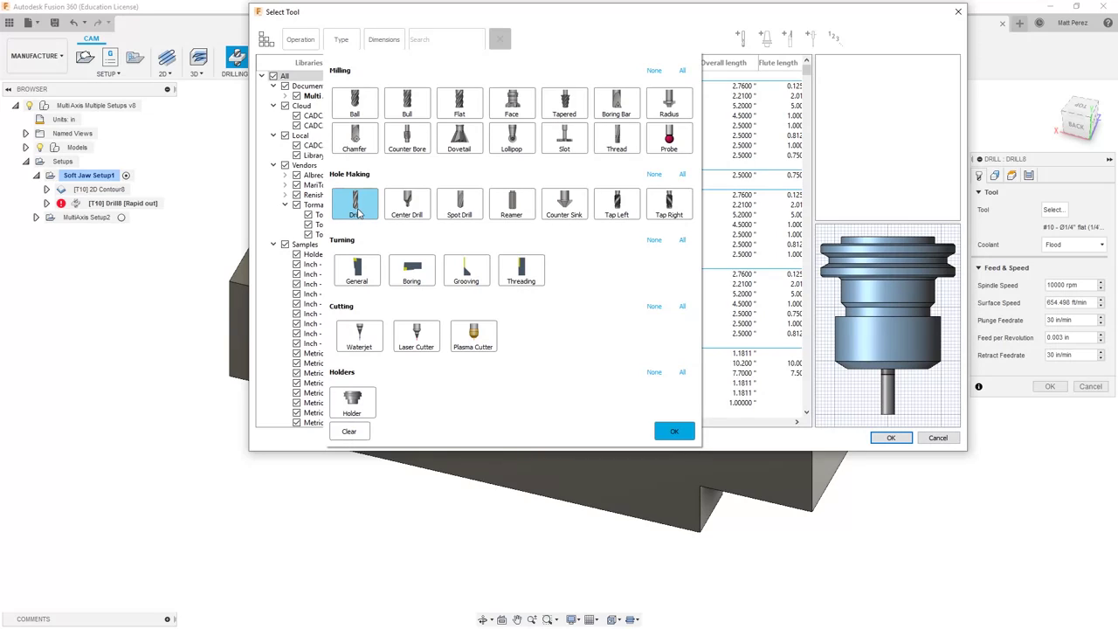
left_click(356, 213)
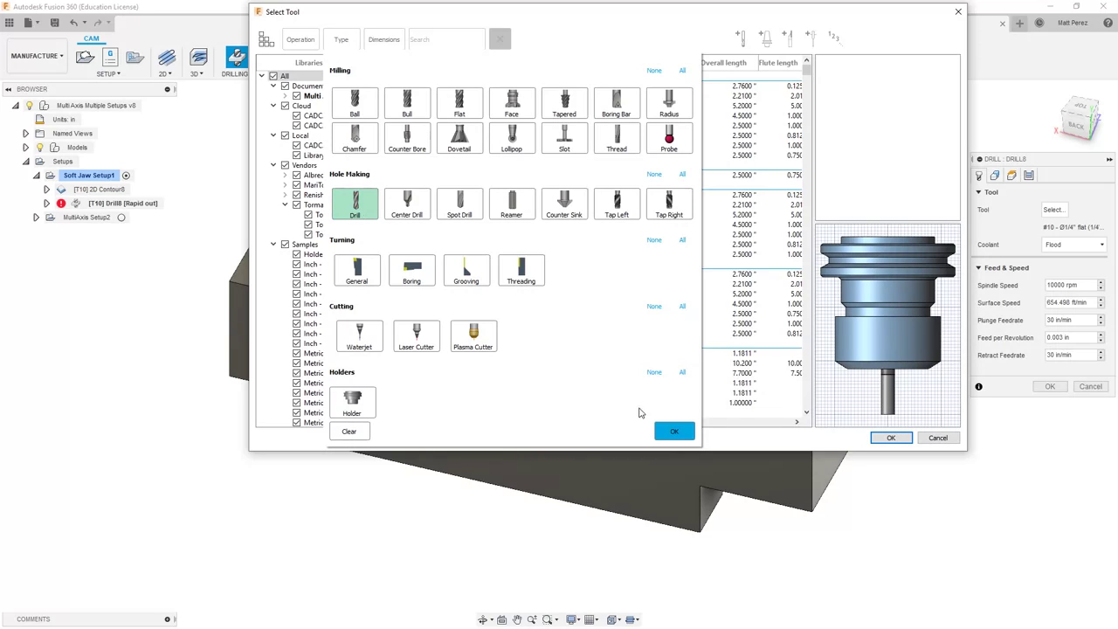
left_click(673, 432)
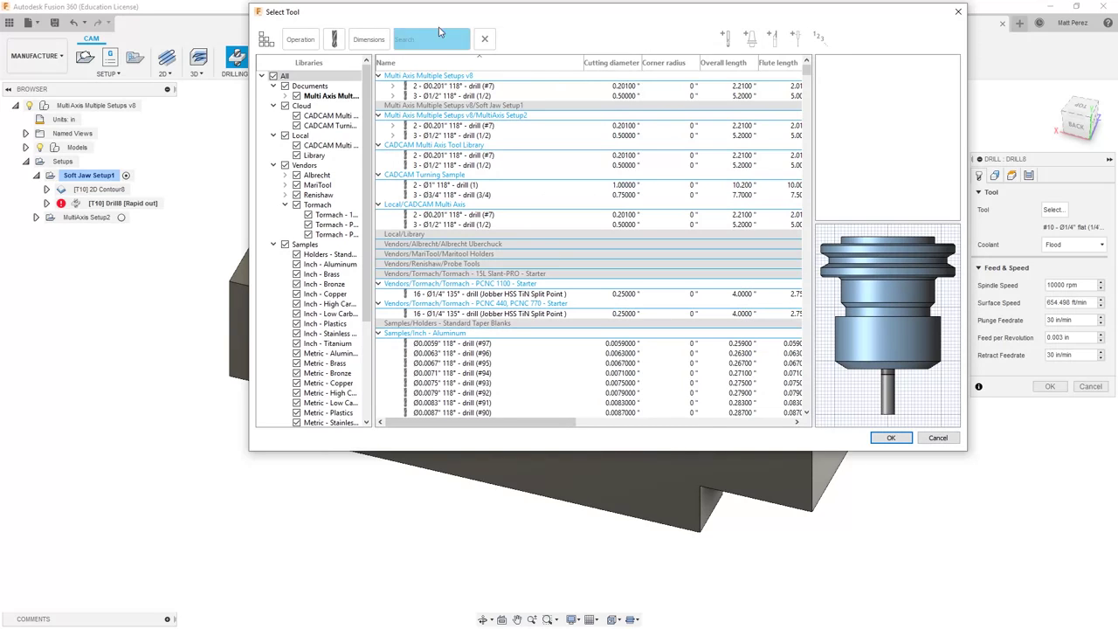
Filter the drills to a diameter range of 0.4 to 0.425 in.
left_click(367, 39)
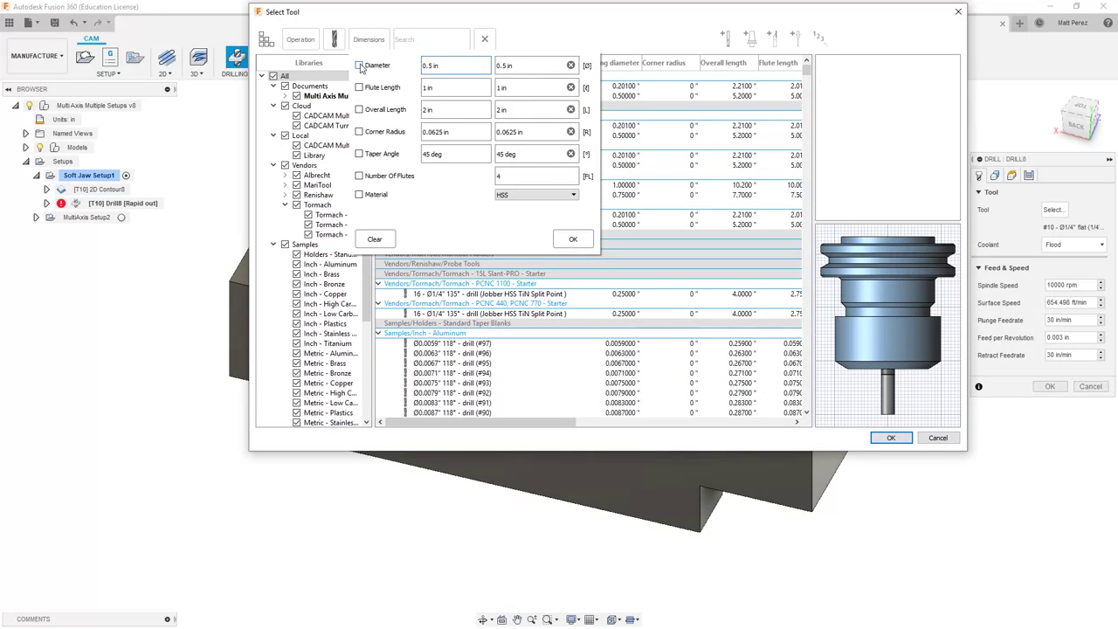
left_click(359, 66)
left_click(443, 67)
type(".4")
key("Tab")
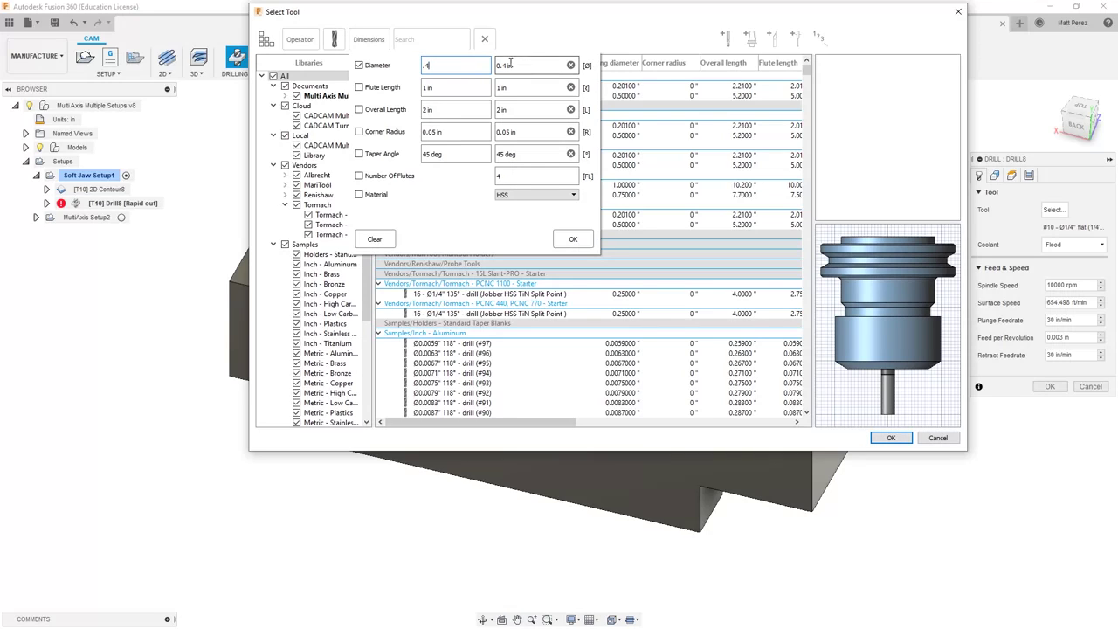
type(".")
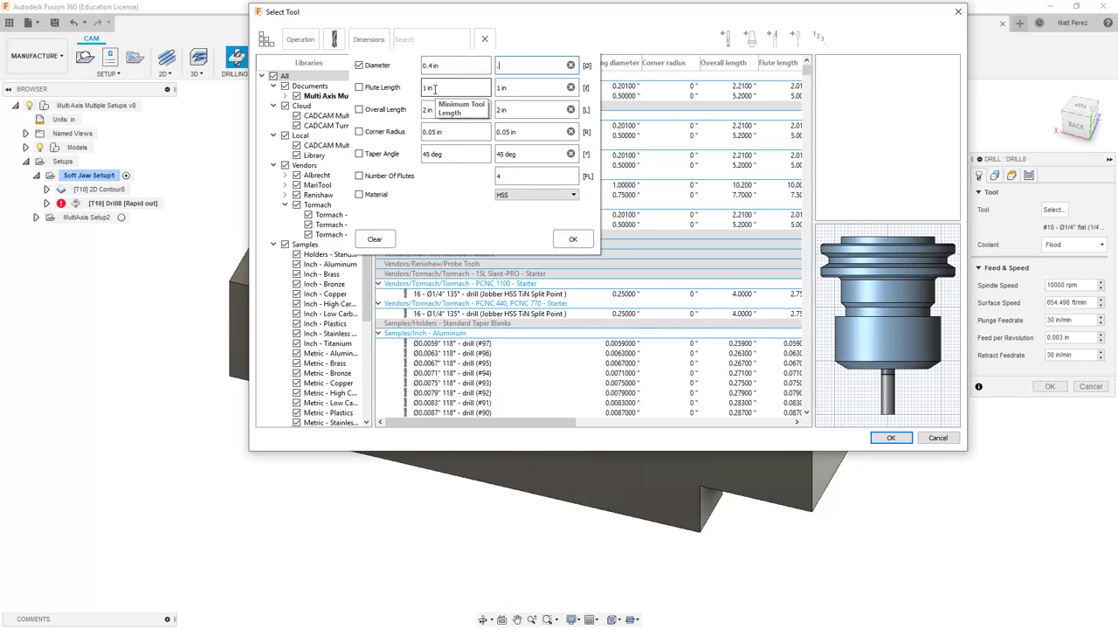
type("425")
left_click(573, 238)
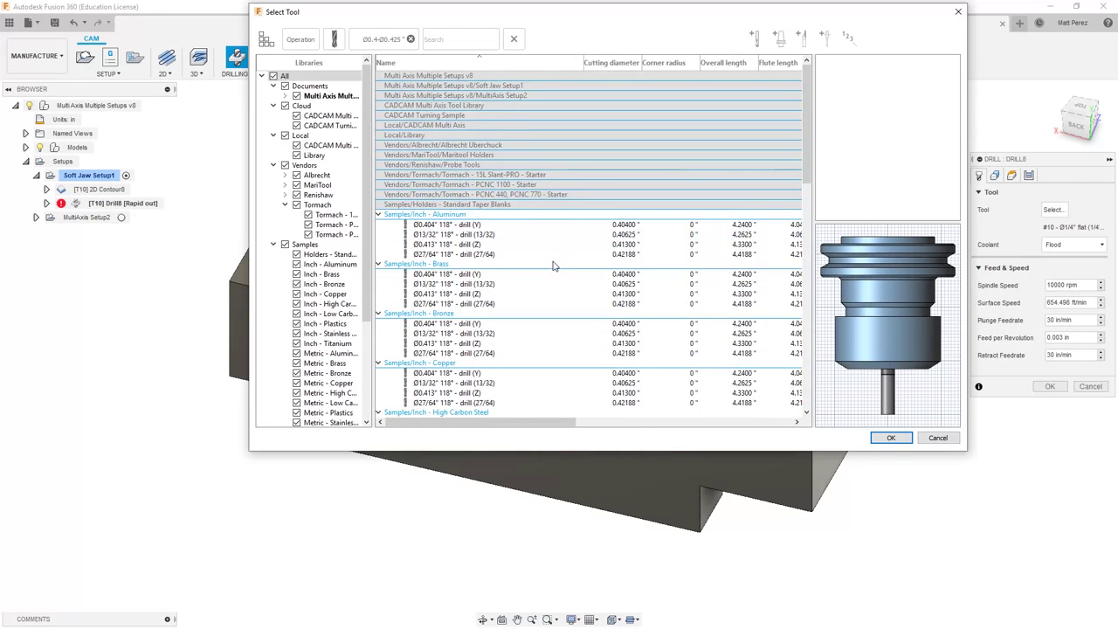
Choose the 10.2 mm 118° drill from the Metric - Aluminum sample library as the drilling tool.
scroll(550, 264, "down", 2)
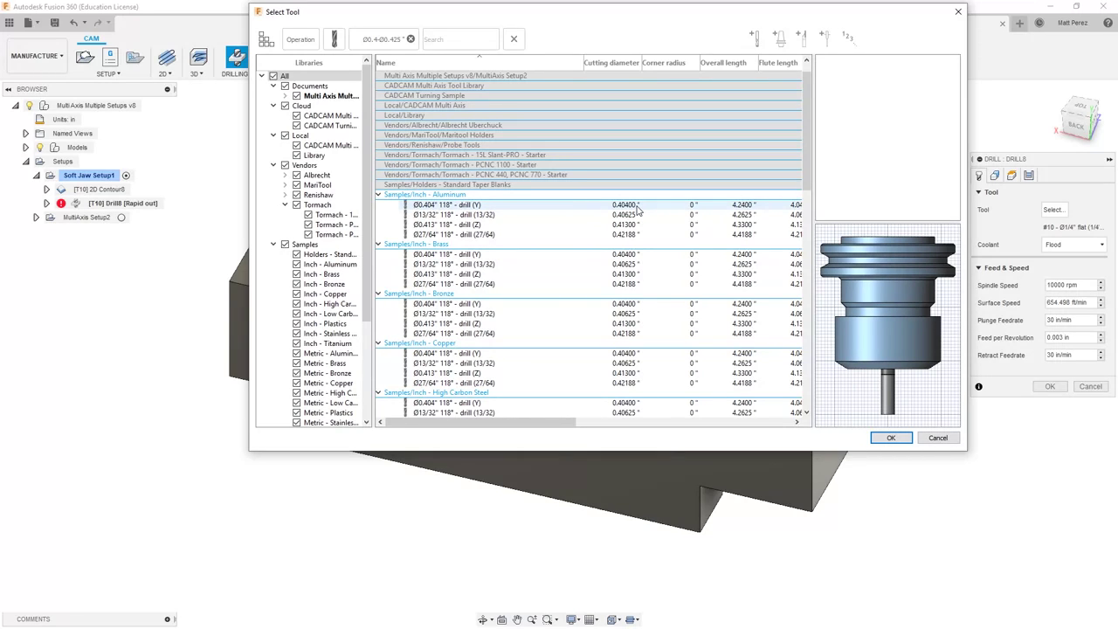
scroll(638, 214, "down", 5)
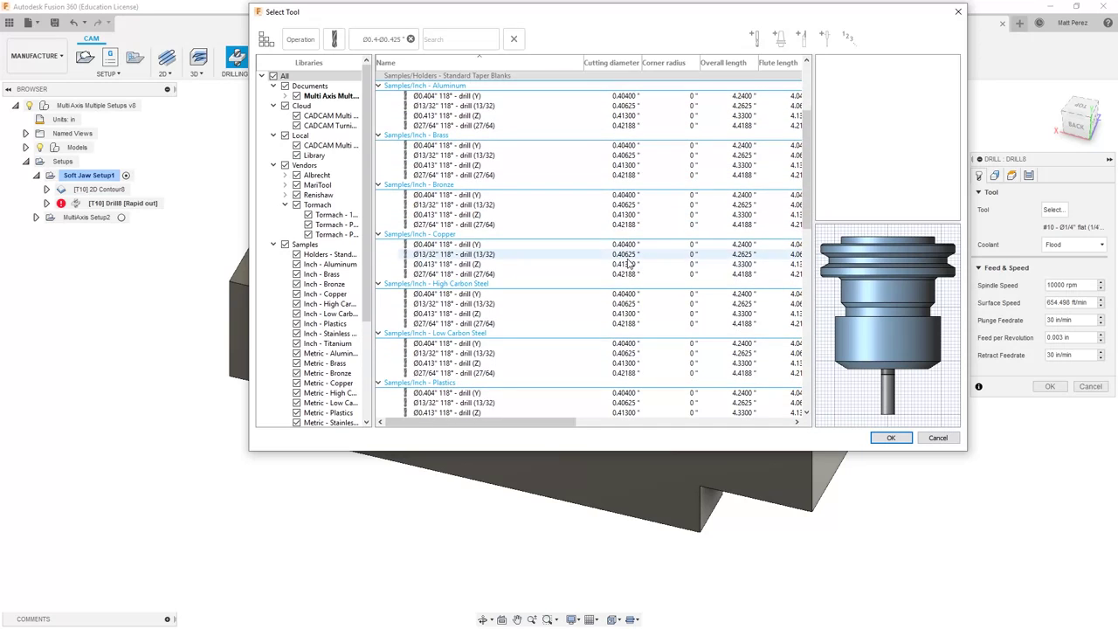
scroll(628, 271, "down", 6)
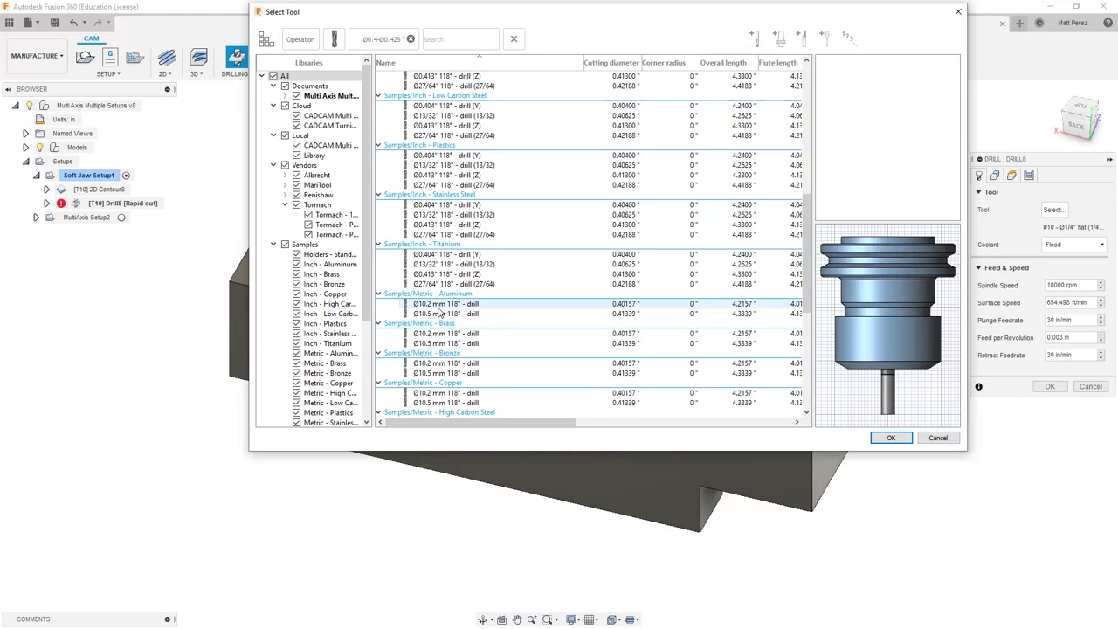
left_click(443, 307)
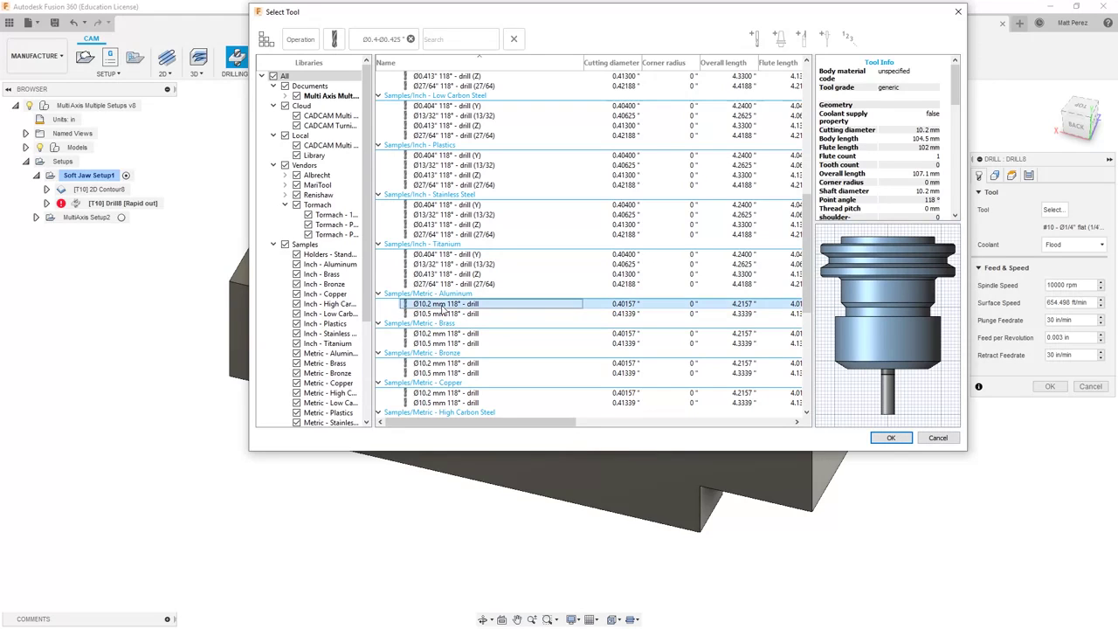
left_click(891, 439)
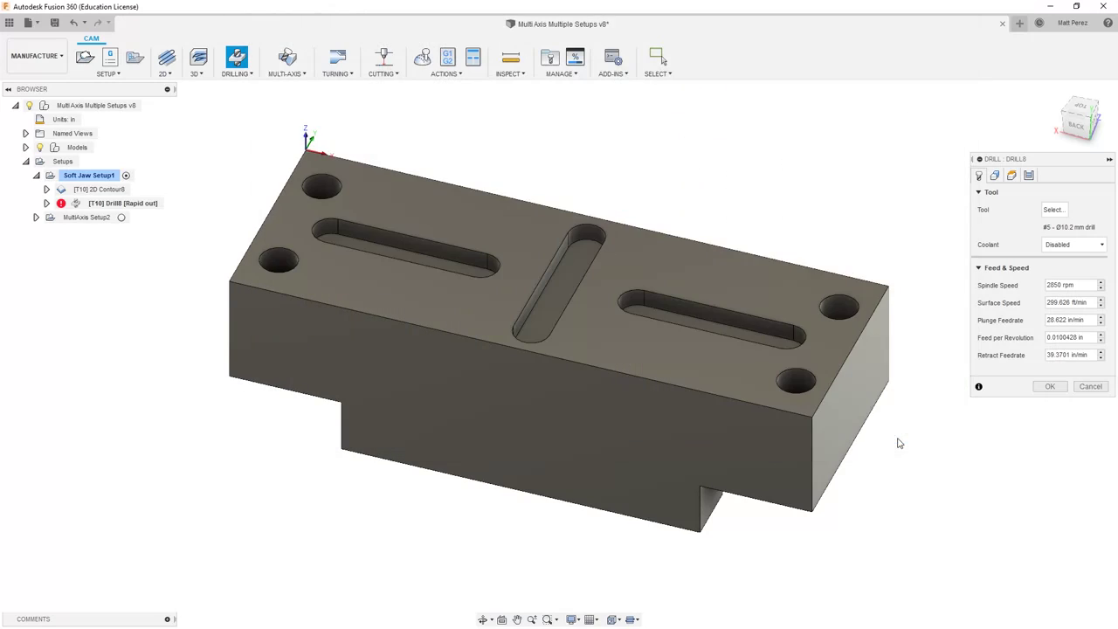
Select the holes by diameter range with a maximum diameter of 0.425 in, and reverse the drilling order.
left_click(996, 176)
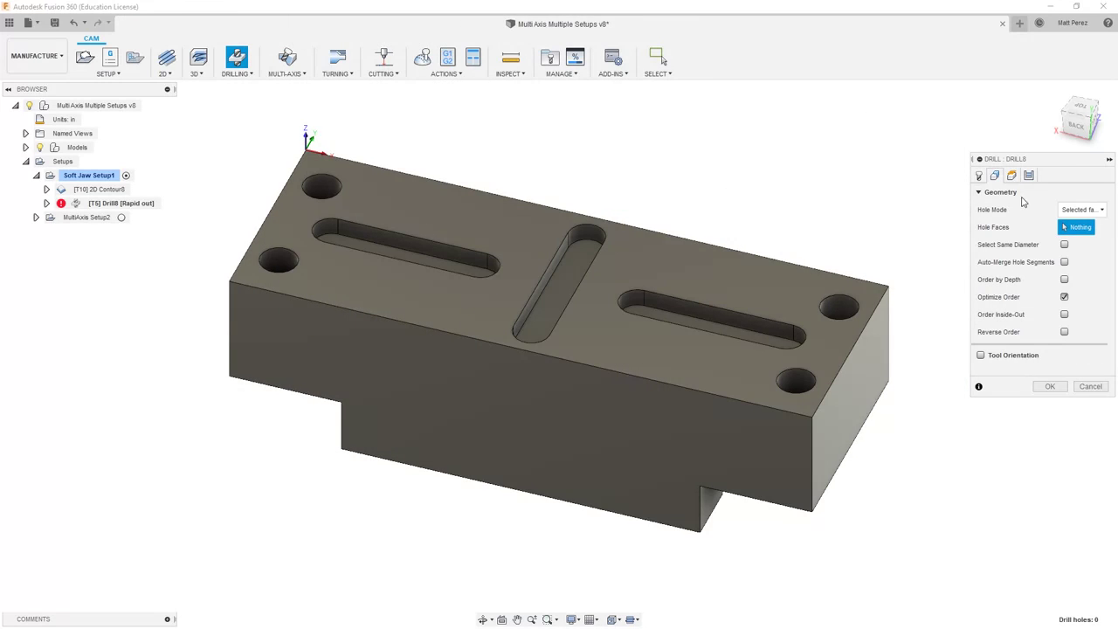
left_click(1081, 210)
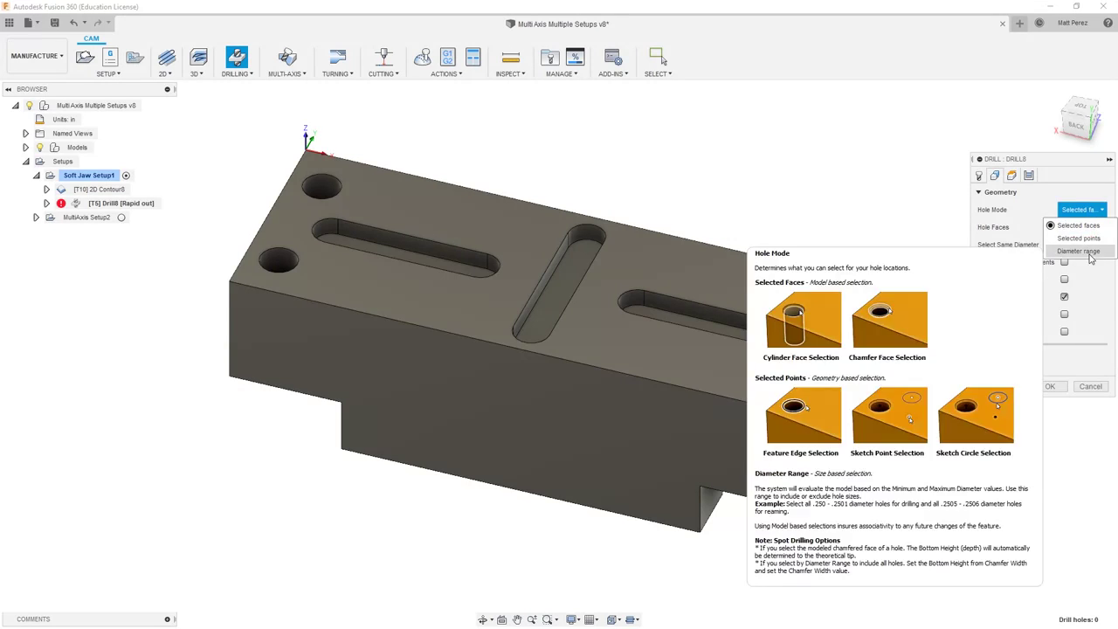
left_click(1091, 251)
left_click(1082, 244)
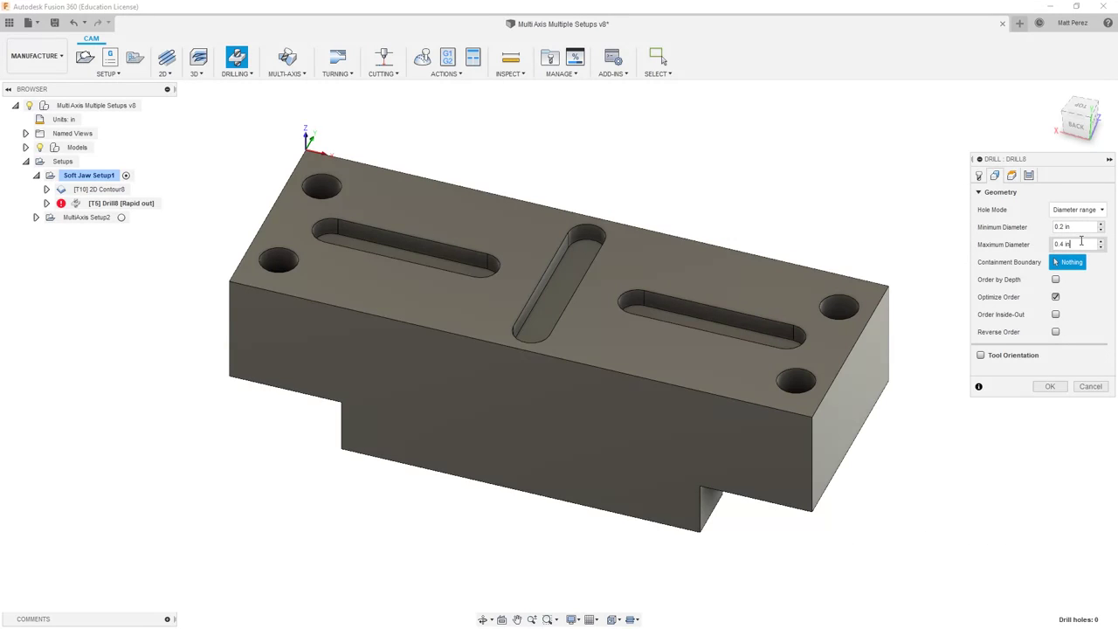
left_click_drag(1081, 244, 1031, 253)
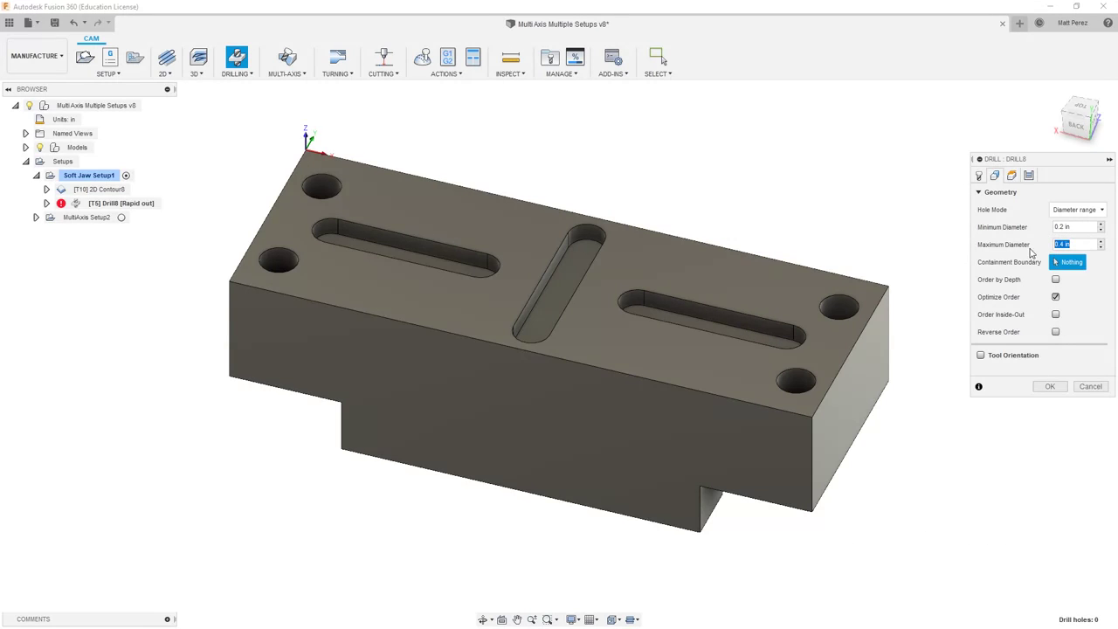
key("BackSpace")
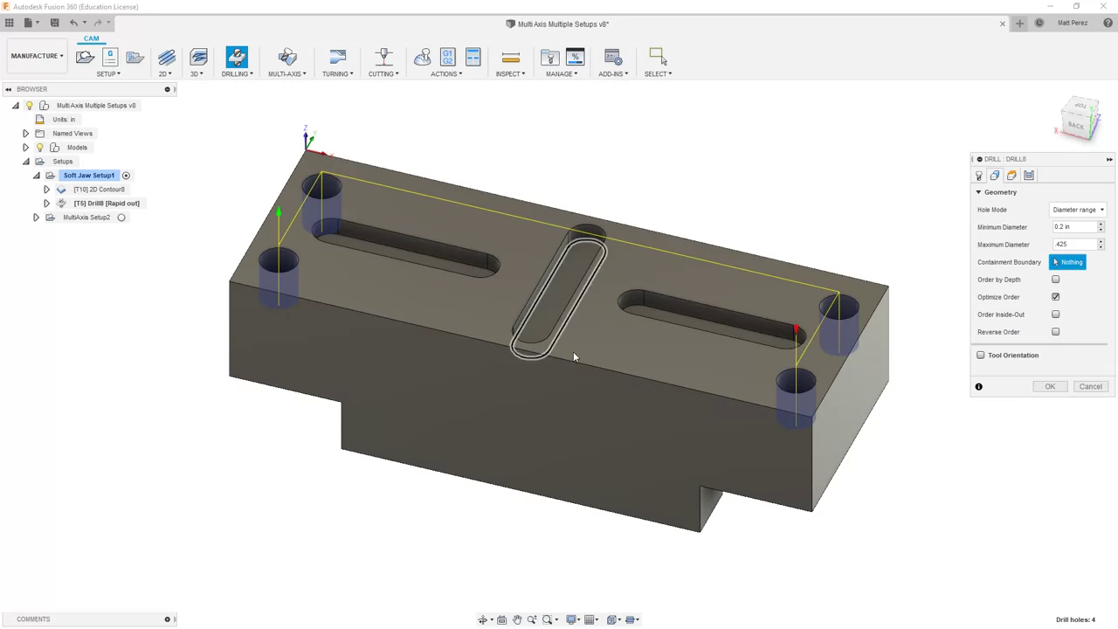
left_click(1056, 333)
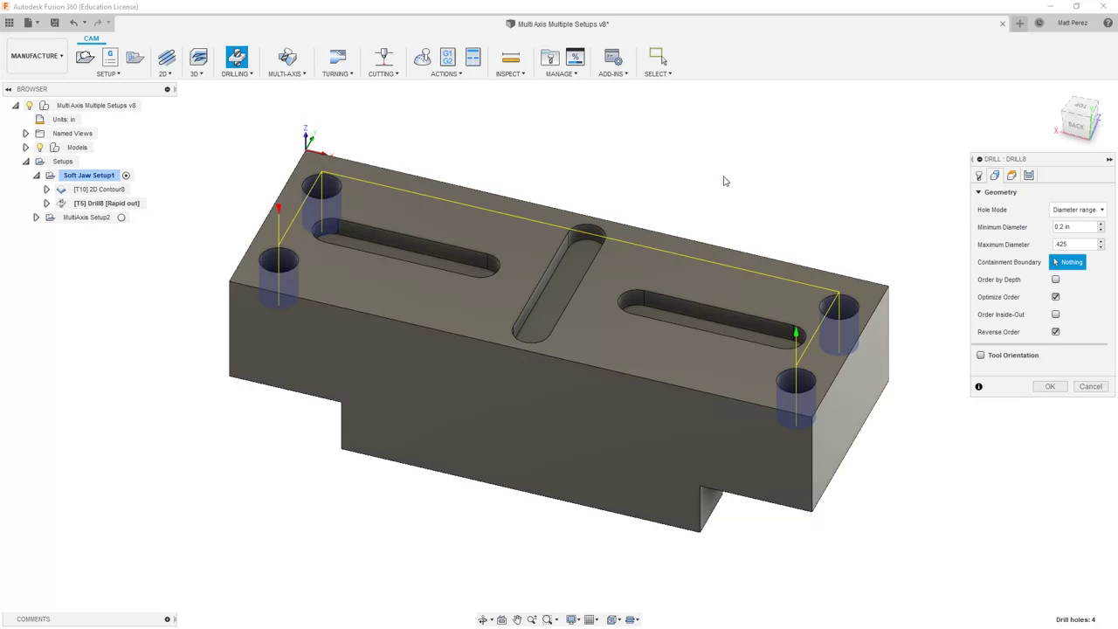
Set the drilling cycle to Chip breaking - partial retract and generate the drill toolpath.
mouse_move(723, 186)
middle_mouse_down("shift")
mouse_move(734, 232)
mouse_move(723, 192)
middle_mouse_up("shift")
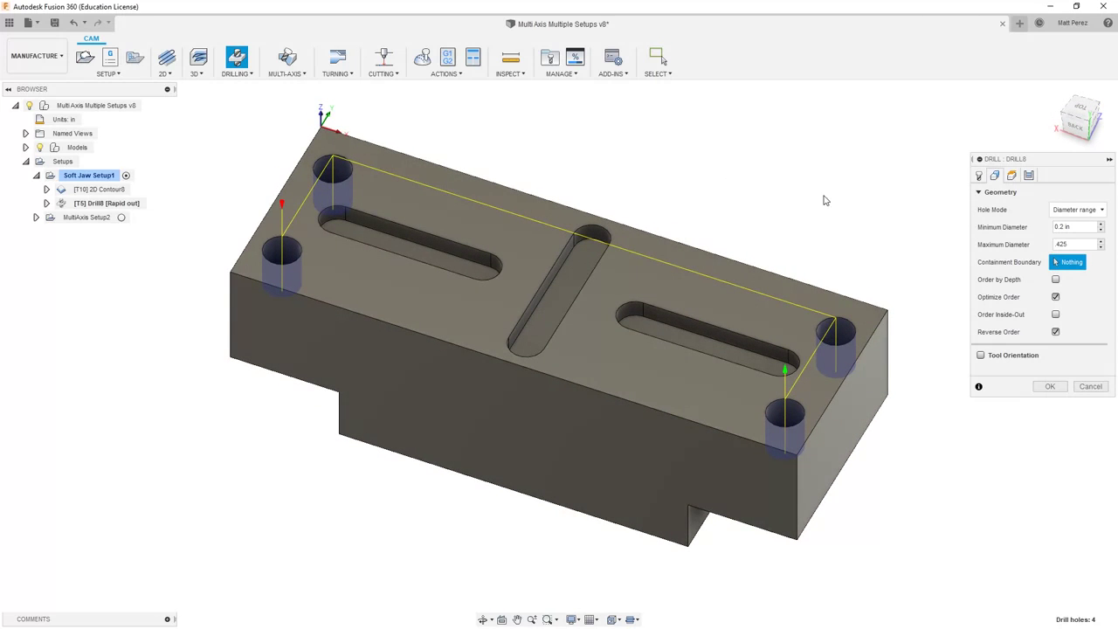
left_click(1029, 176)
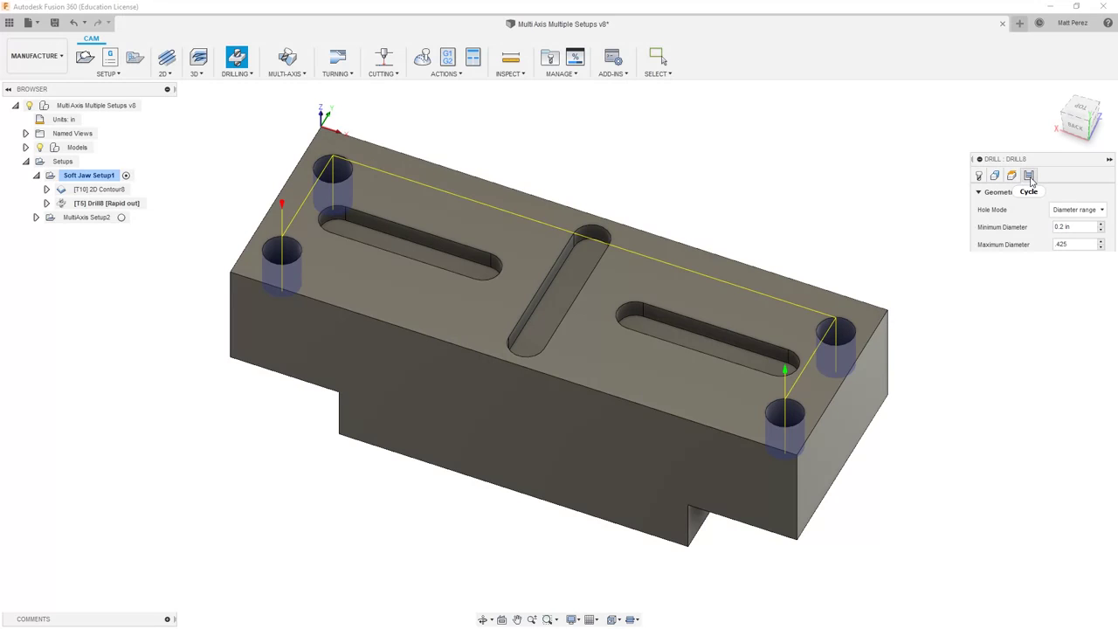
left_click(1052, 211)
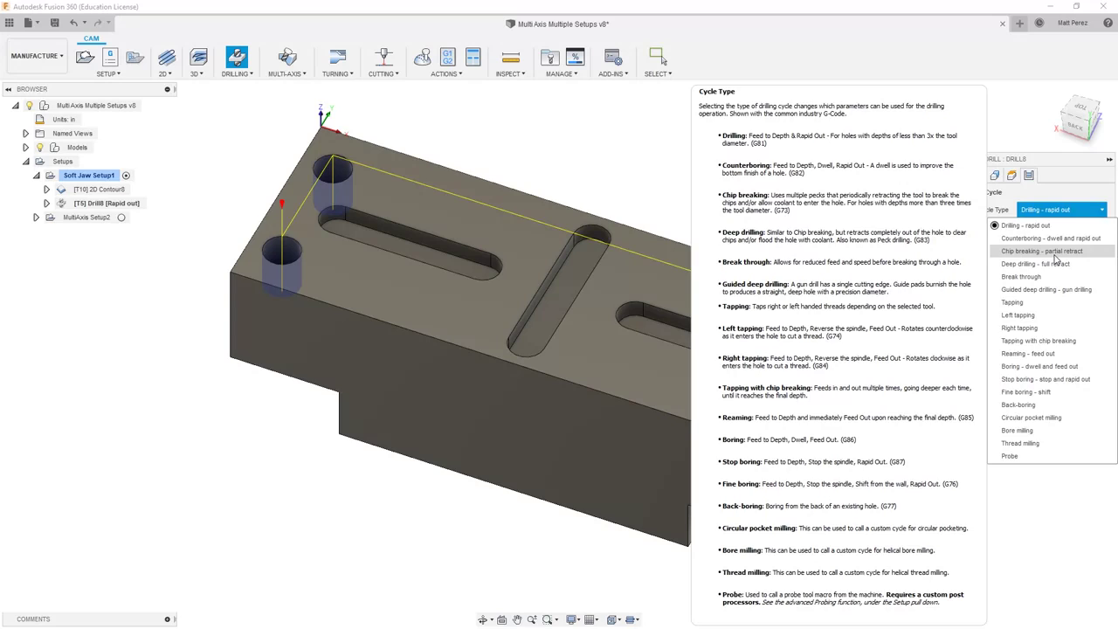
left_click(1056, 253)
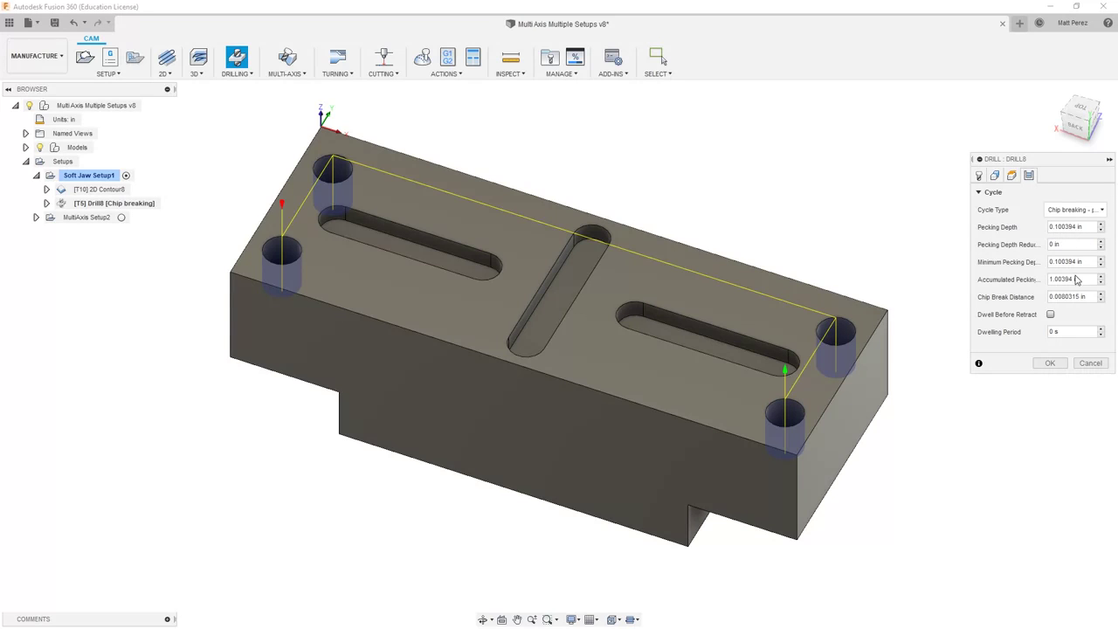
left_click(1052, 364)
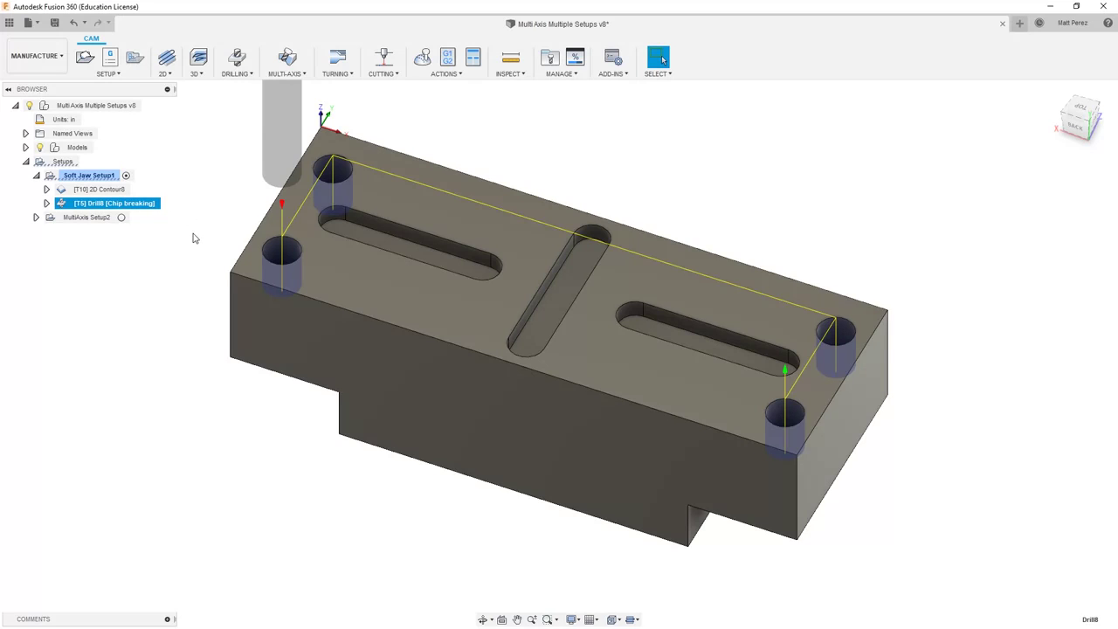
Duplicate the chip breaking drill operation in Soft Jaw Setup1 and open the copy for editing.
right_click(96, 206)
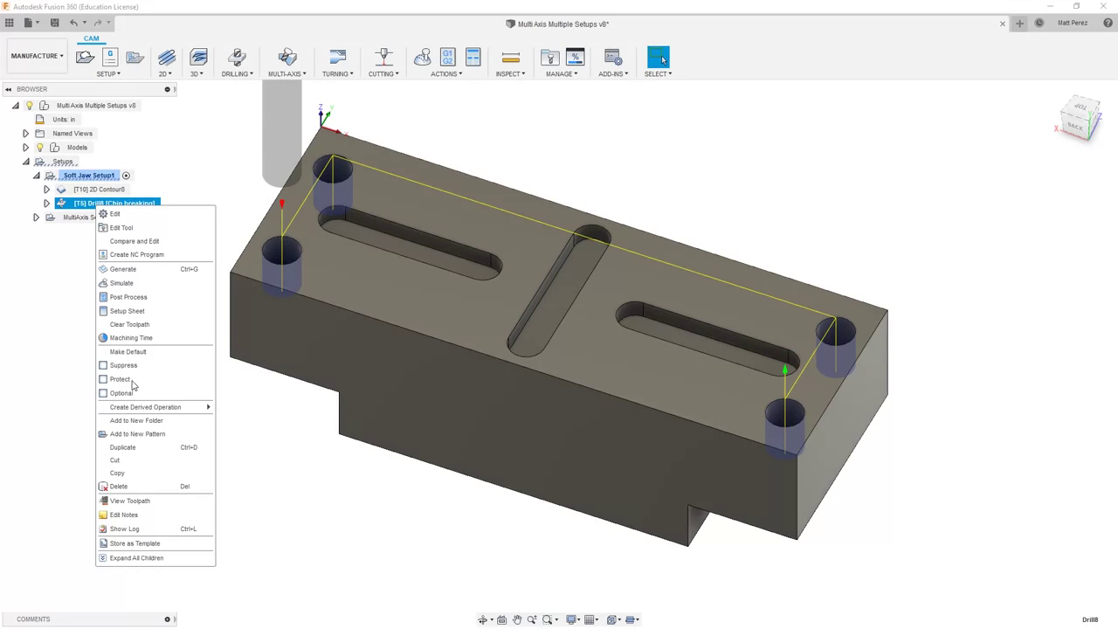
left_click(146, 448)
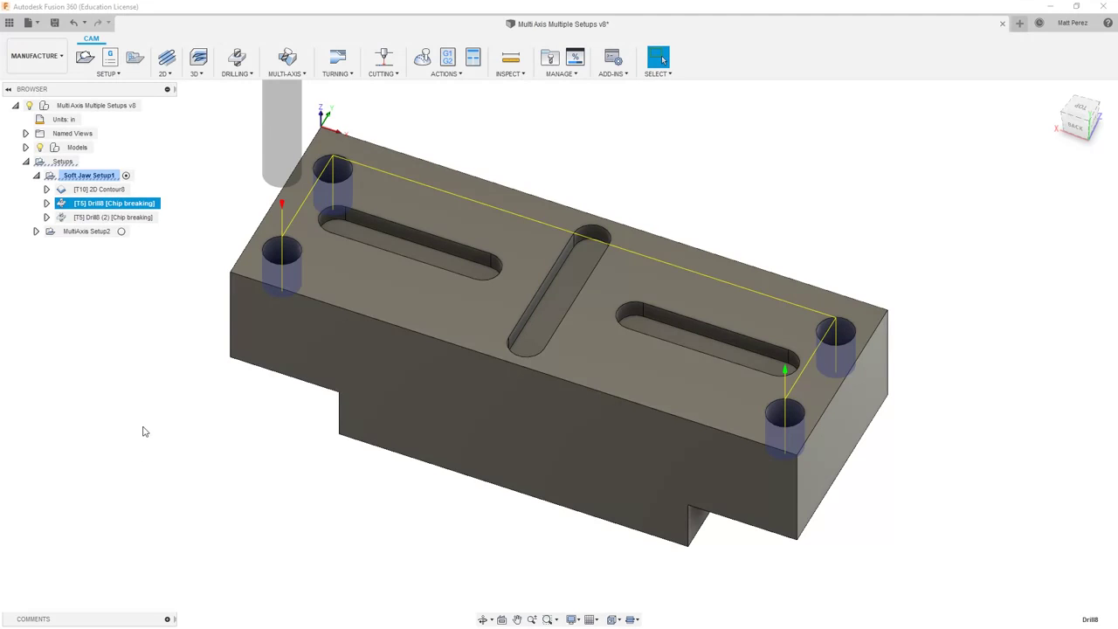
right_click(114, 218)
left_click(122, 225)
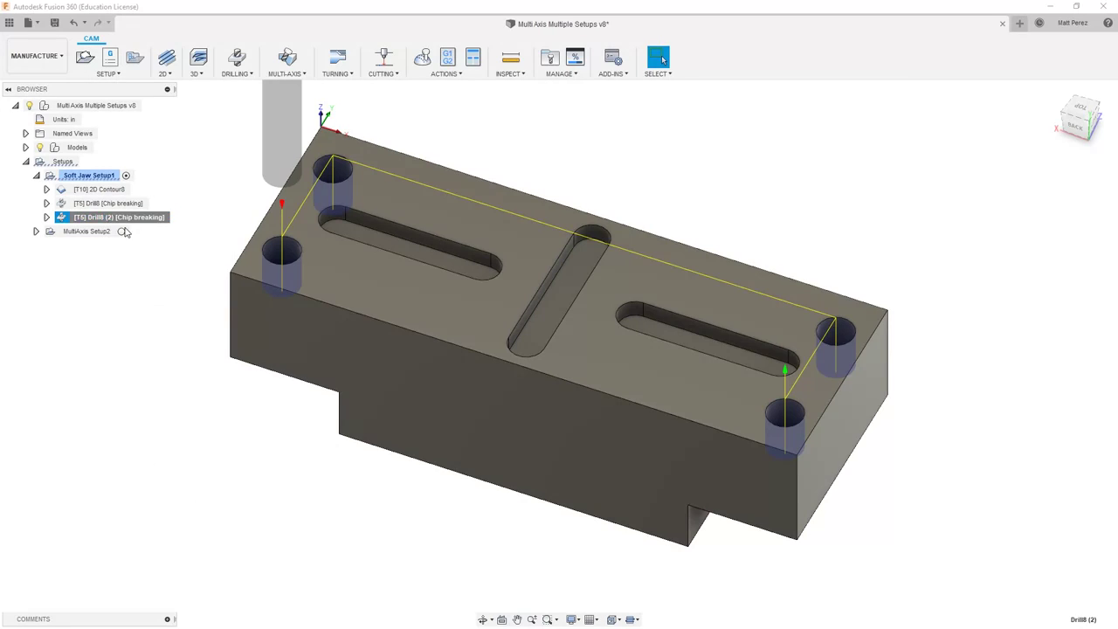
Clear the diameter filter in the copied operation's tool selection and filter the tools to right-hand taps.
left_click(1051, 211)
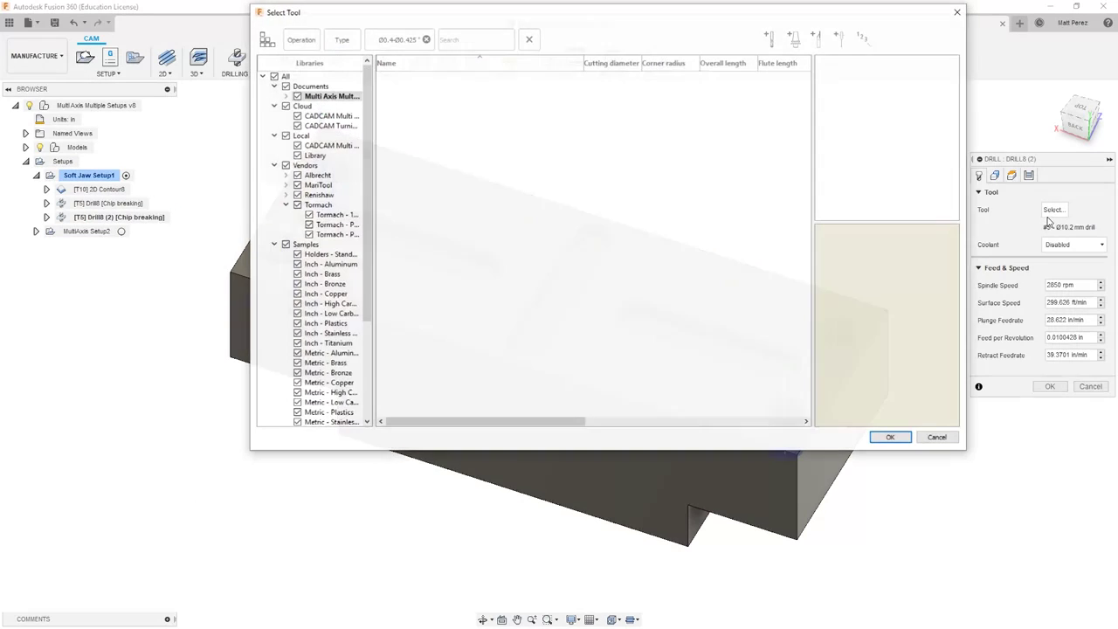
left_click(426, 40)
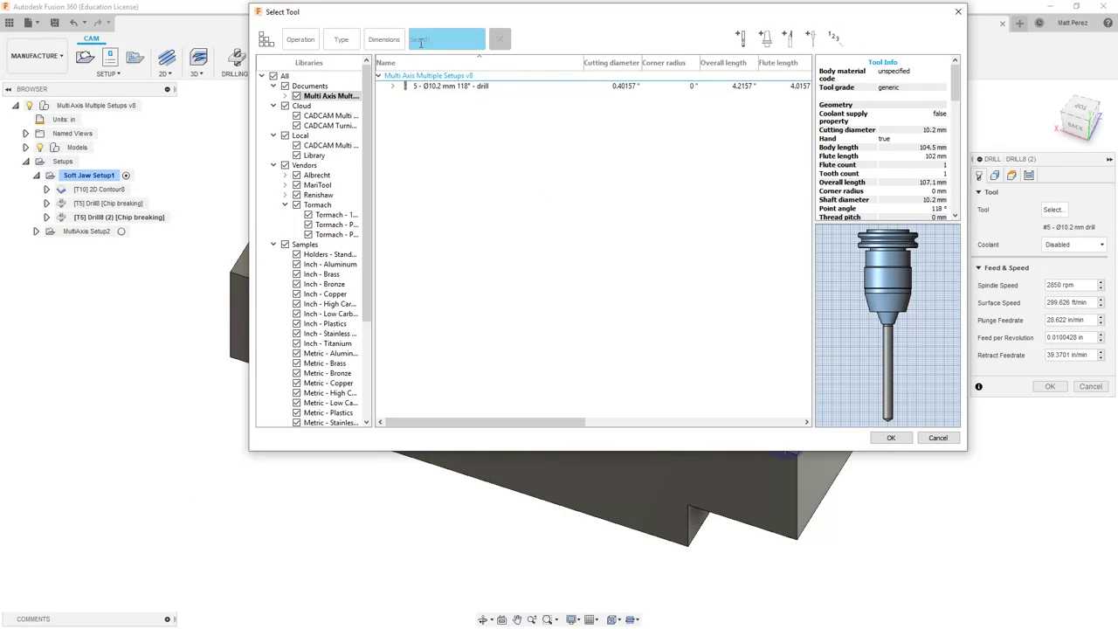
left_click(340, 40)
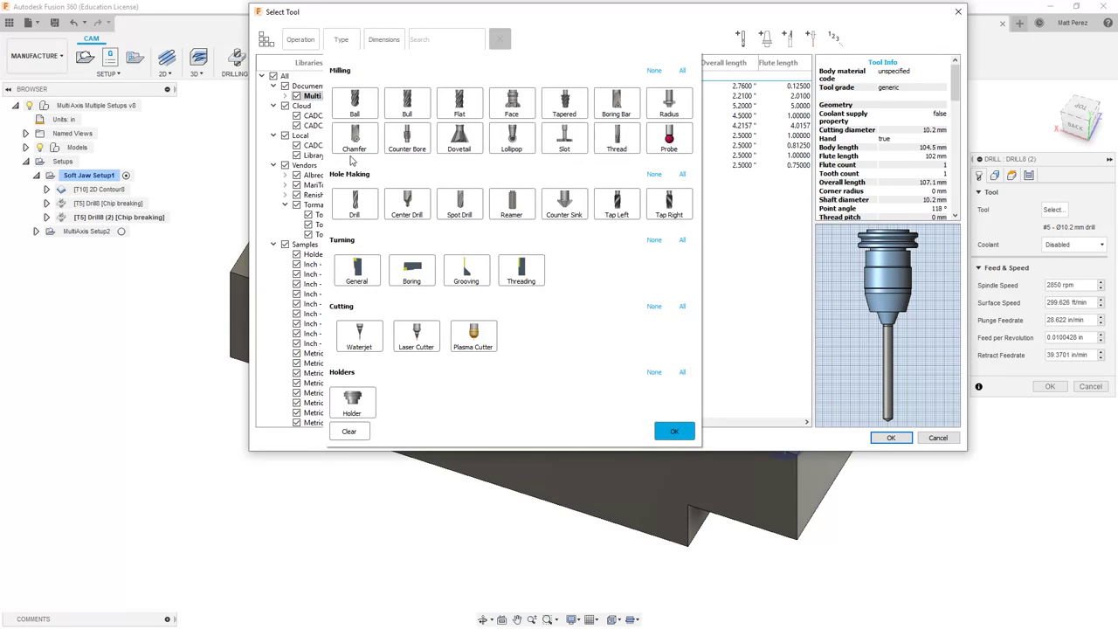
left_click(669, 207)
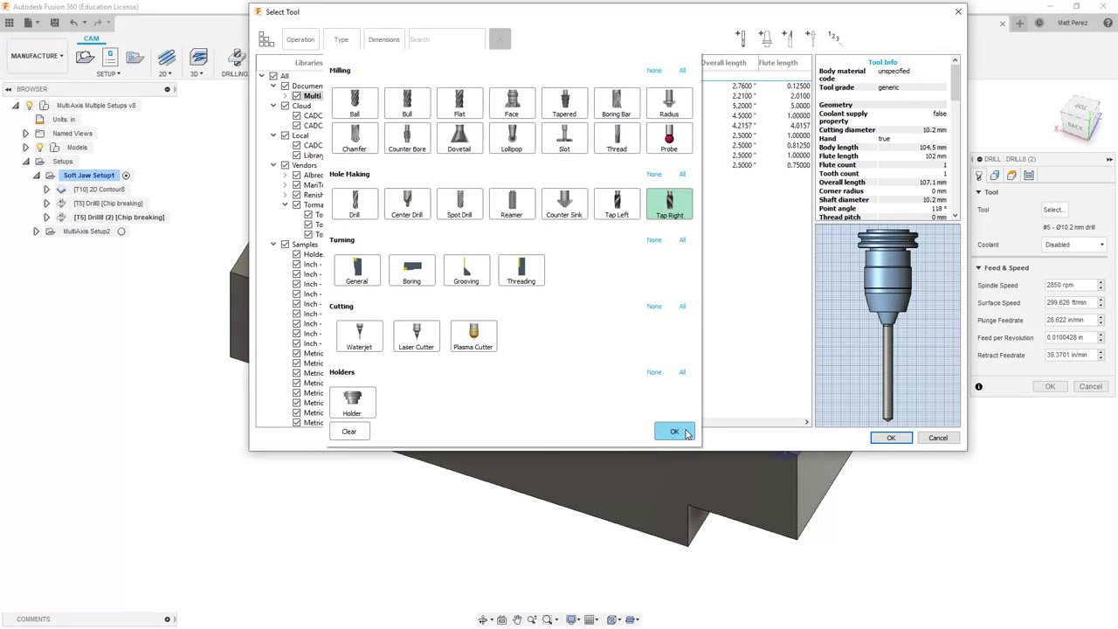
left_click(675, 432)
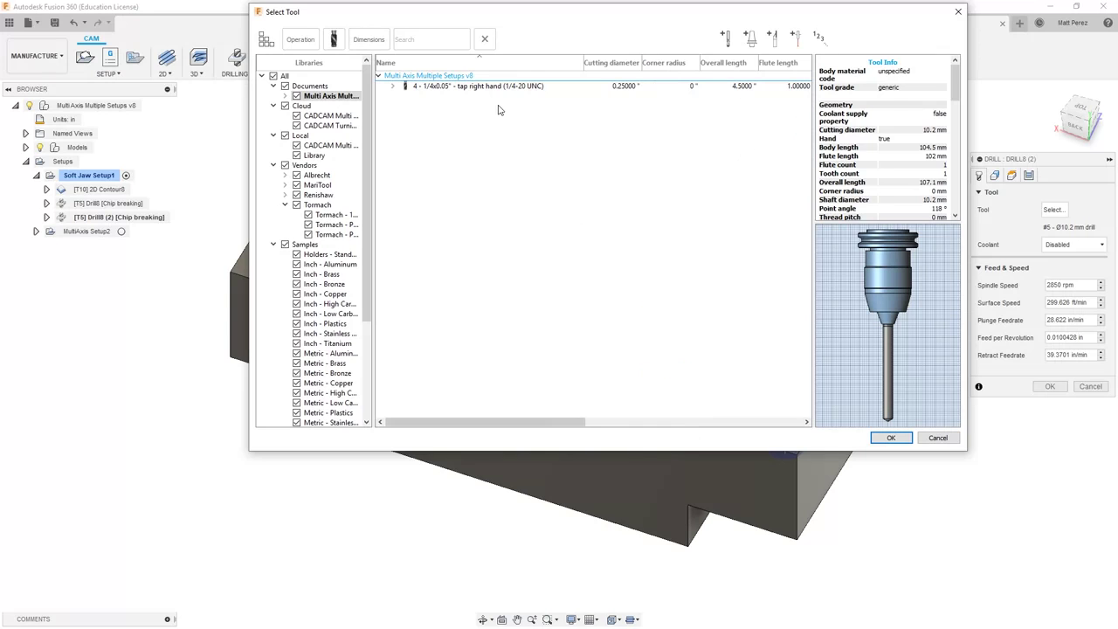
Choose the M12x1.75 mm 180° right-hand tap from the Taps - ISO sample library as the tool.
left_click(313, 245)
scroll(633, 250, "down", 3)
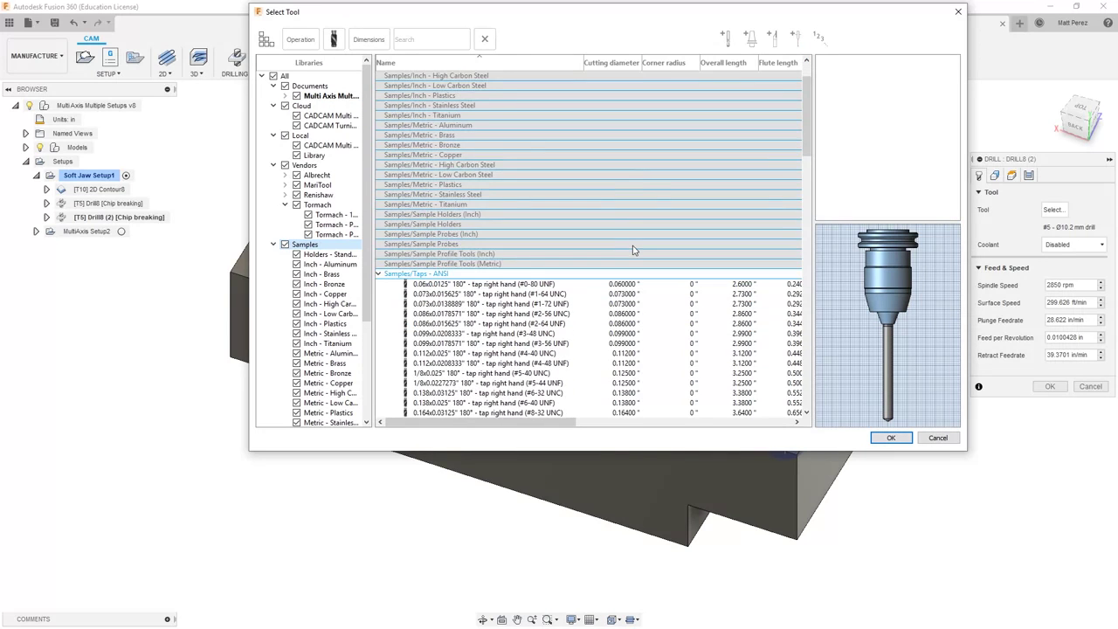
scroll(633, 250, "down", 7)
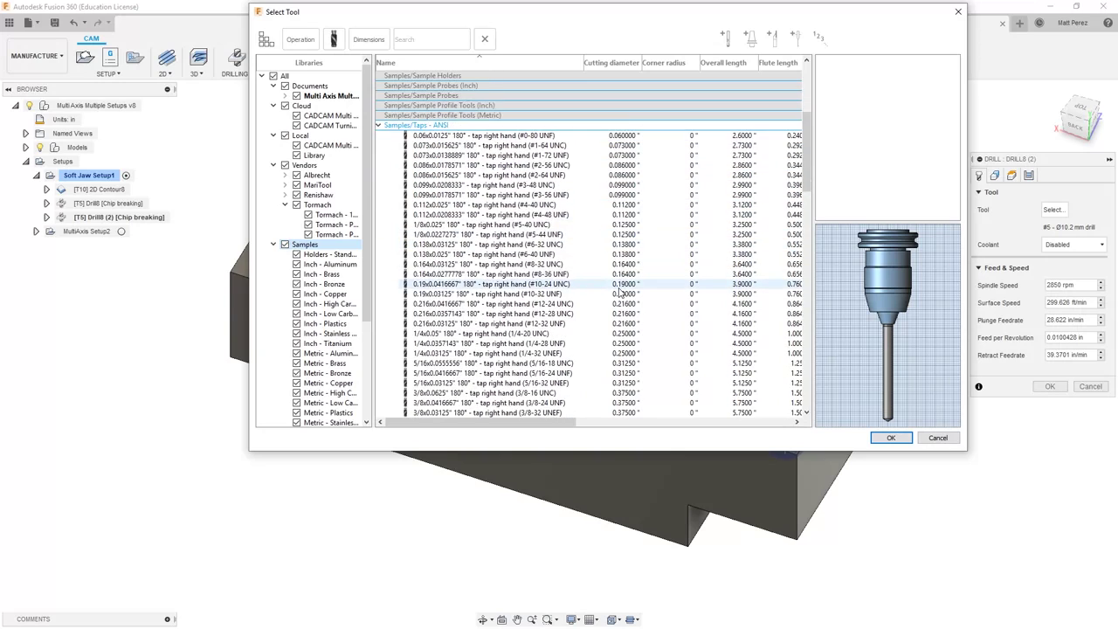
scroll(614, 297, "down", 7)
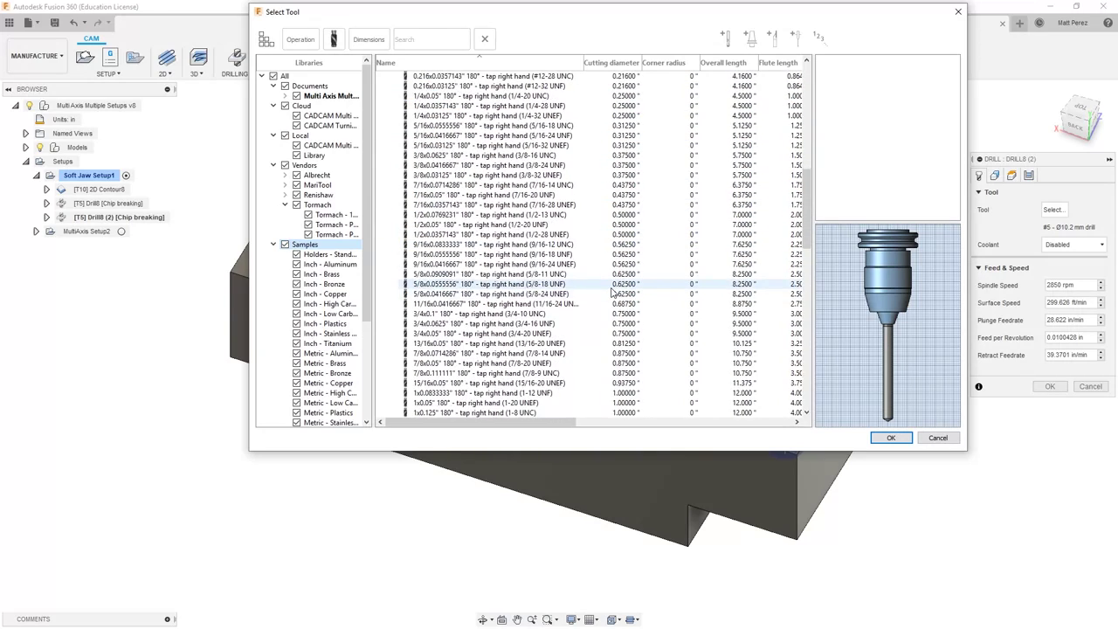
scroll(583, 236, "down", 1)
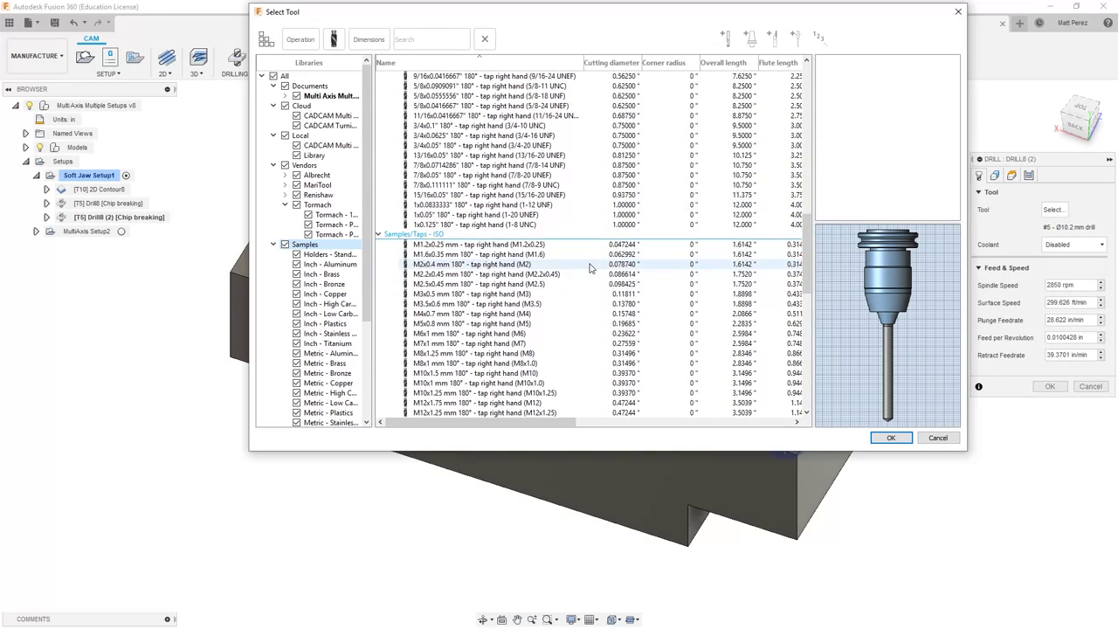
scroll(590, 269, "down", 2)
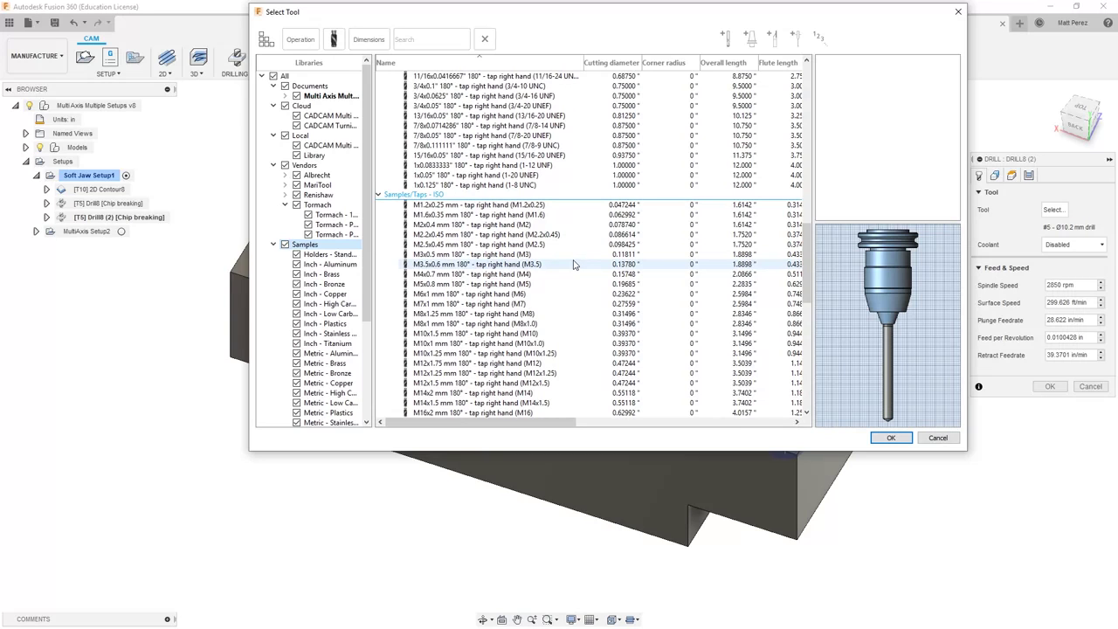
scroll(577, 268, "down", 2)
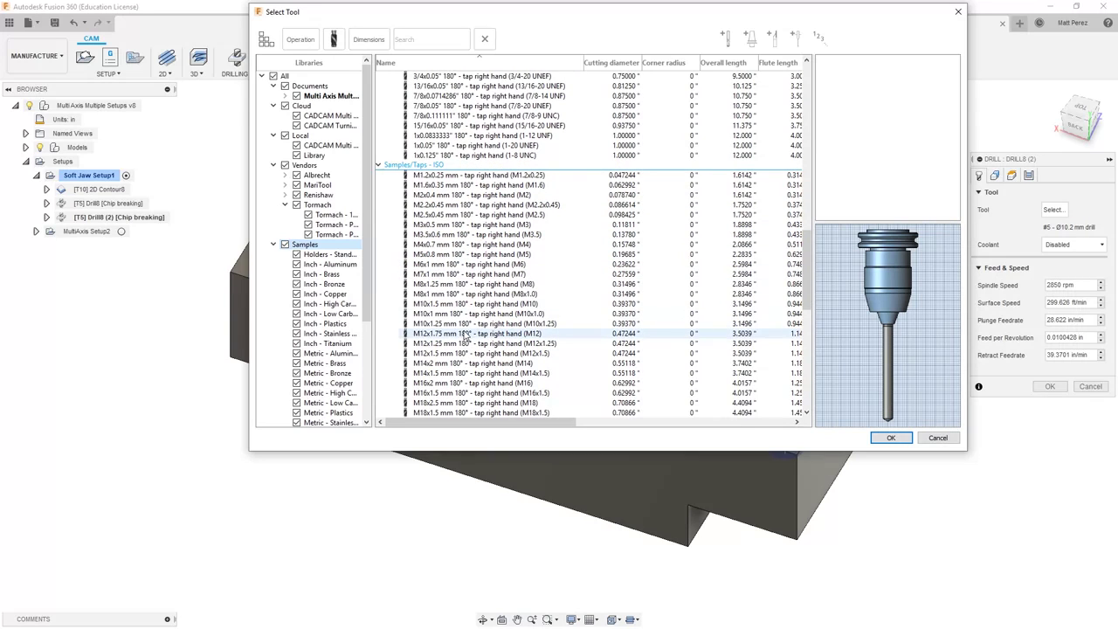
left_click(466, 333)
left_click(891, 438)
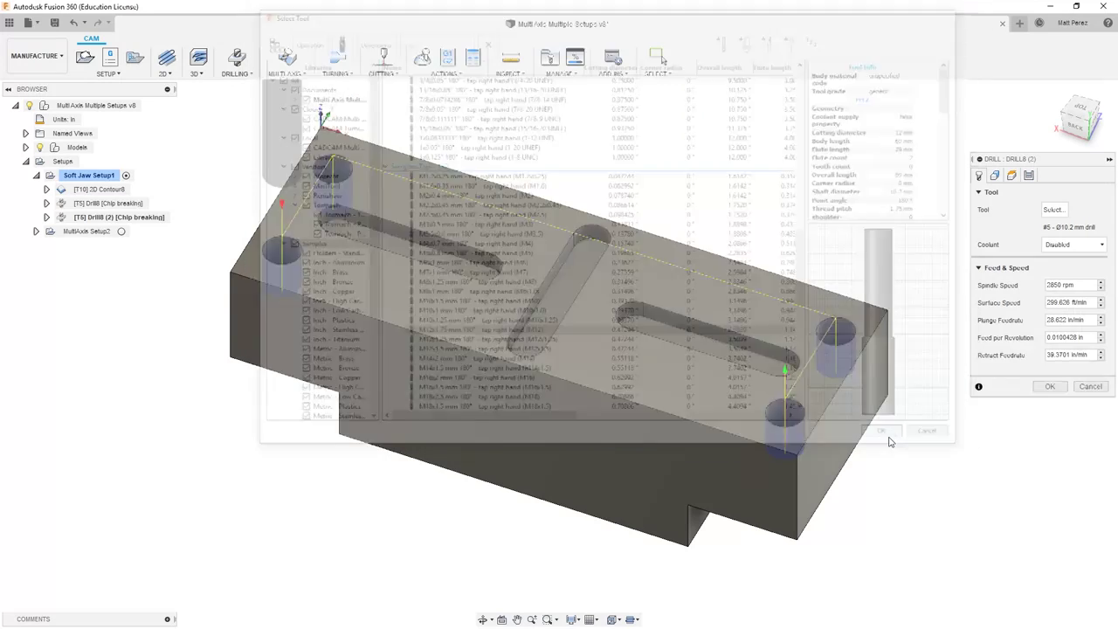
Set the copied operation's cycle type to Tapping.
left_click(1029, 175)
left_click(1060, 211)
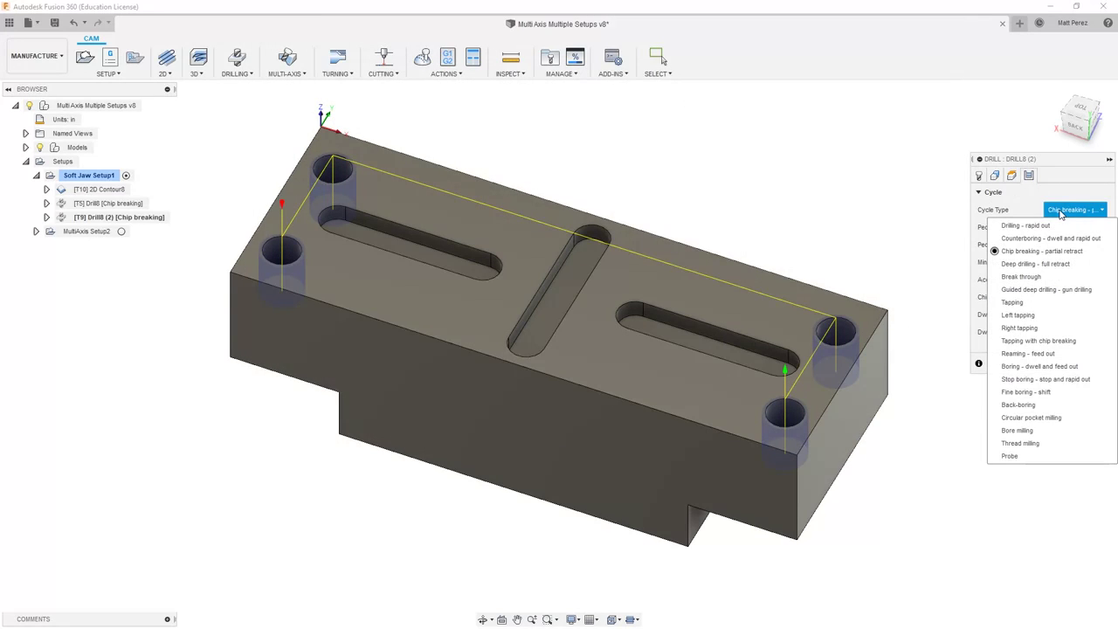
left_click(1013, 303)
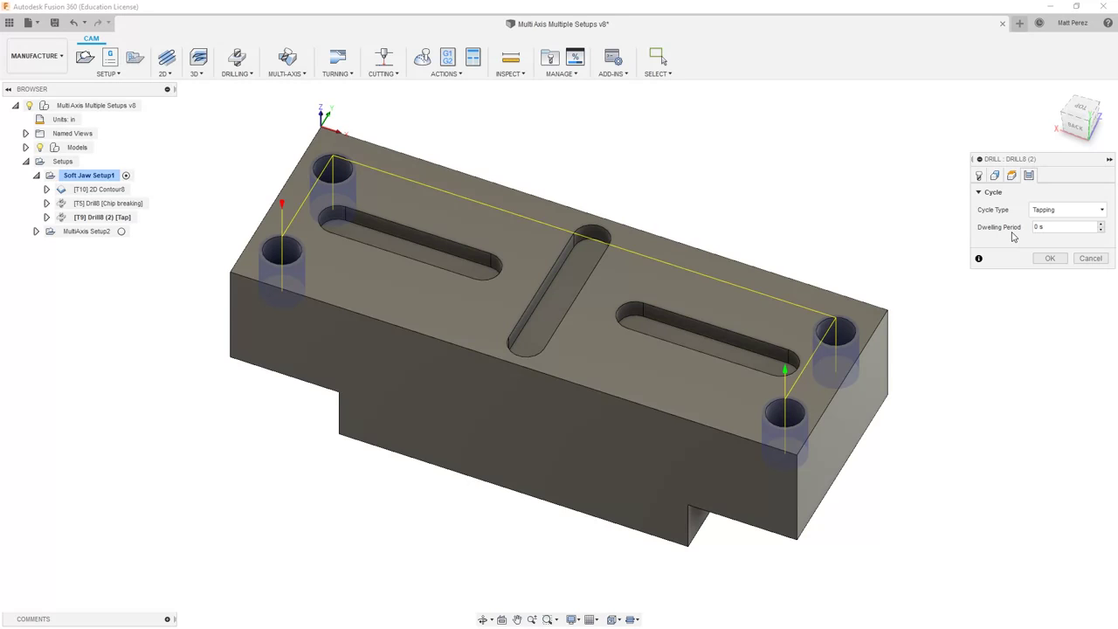
Offset the tapping bottom height 0.03 in from the hole bottom and generate the toolpath.
left_click(1013, 176)
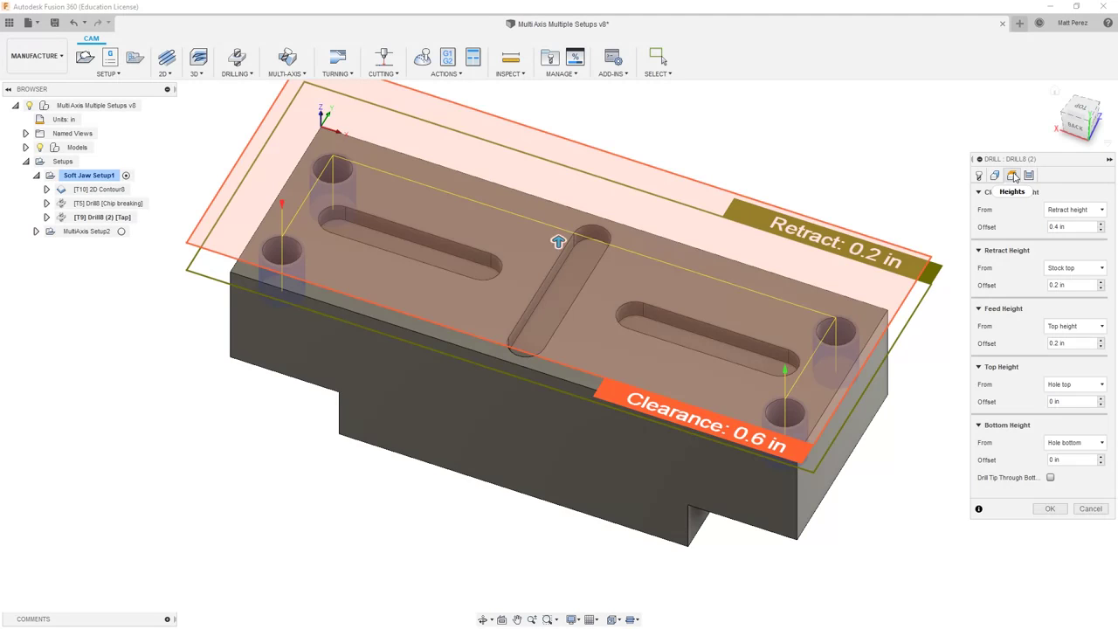
left_click(1077, 127)
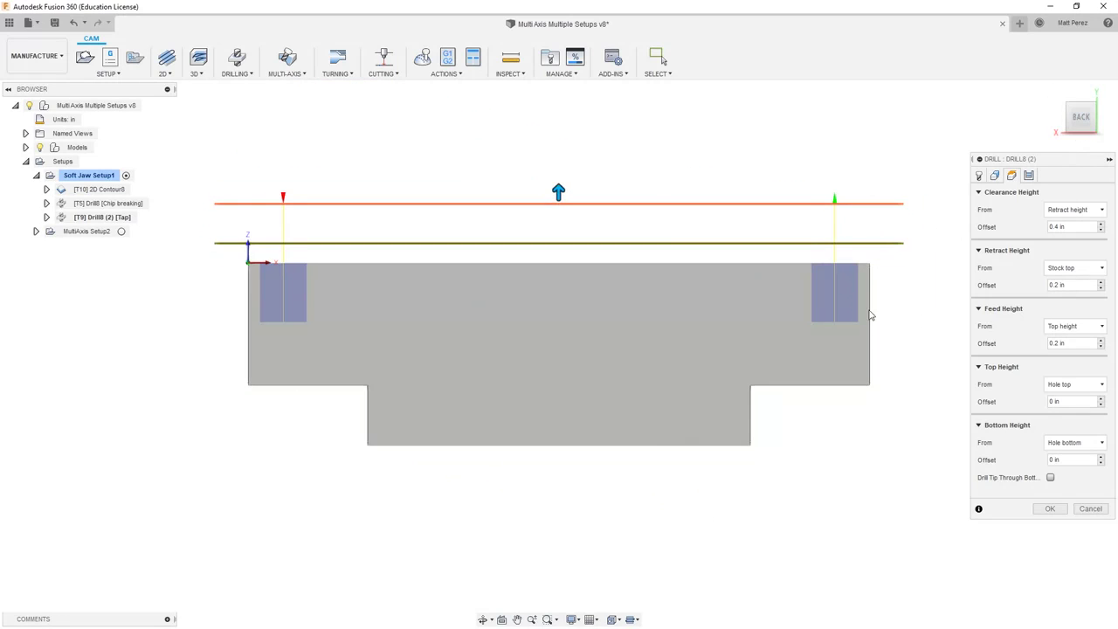
left_click(1083, 459)
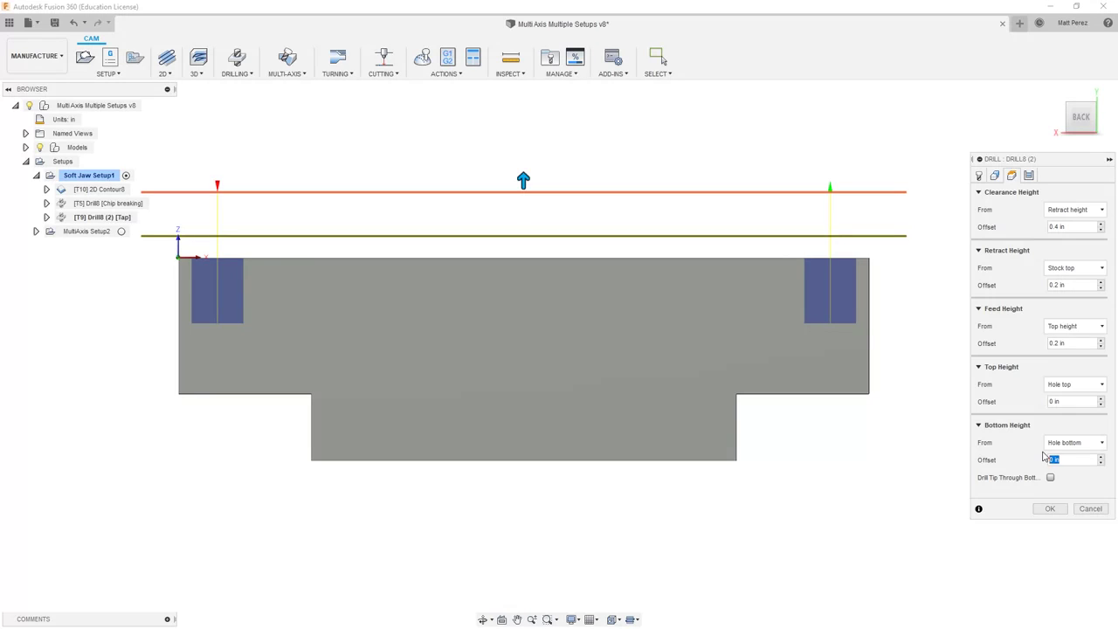
type("-.03")
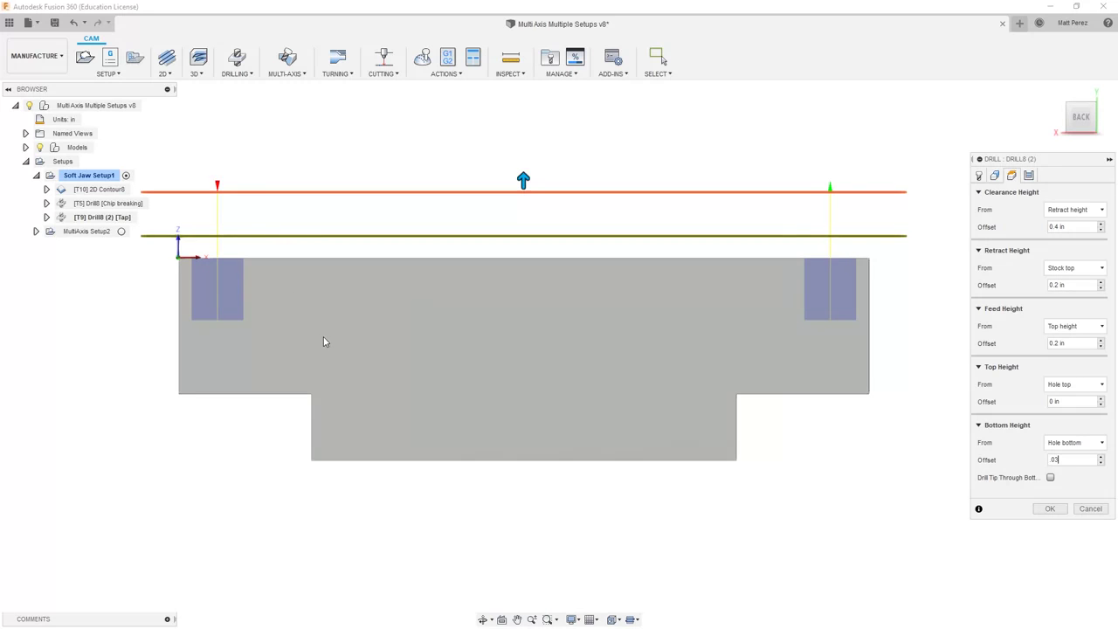
left_click(1051, 509)
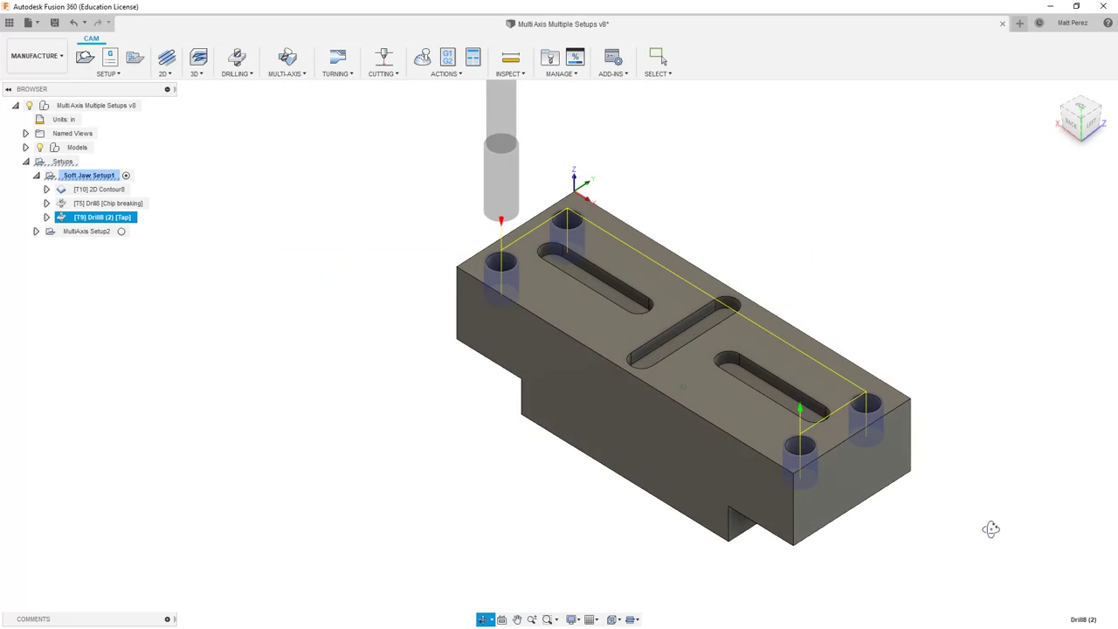
Review the contour, drill and tap toolpaths, and simulate the whole Soft Jaw Setup1 with the toolpath display hidden.
left_click(94, 189)
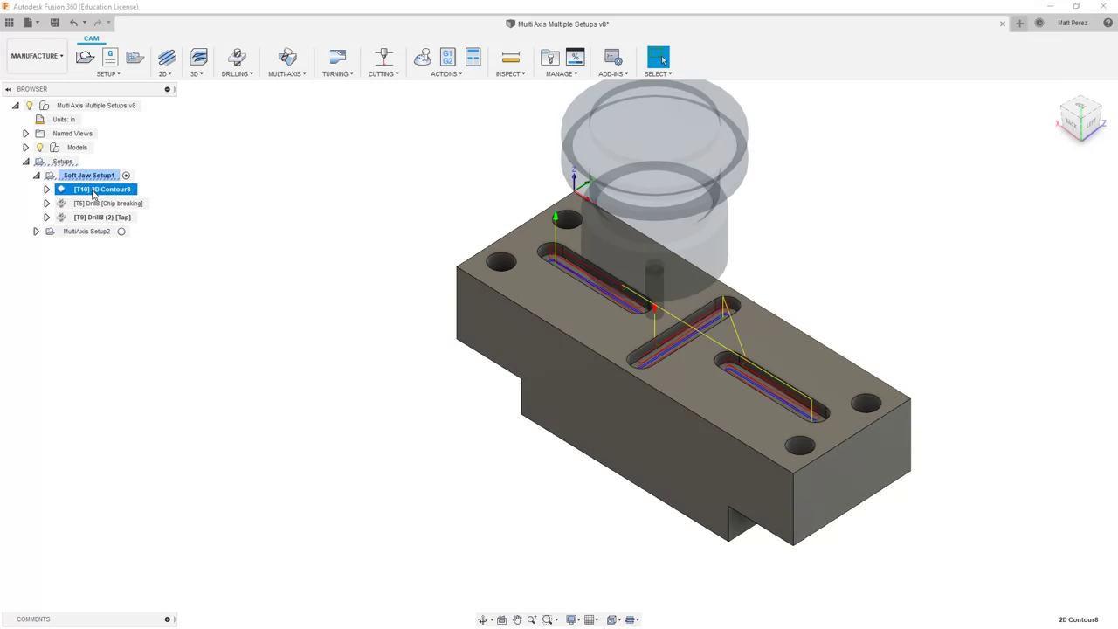
left_click(101, 204)
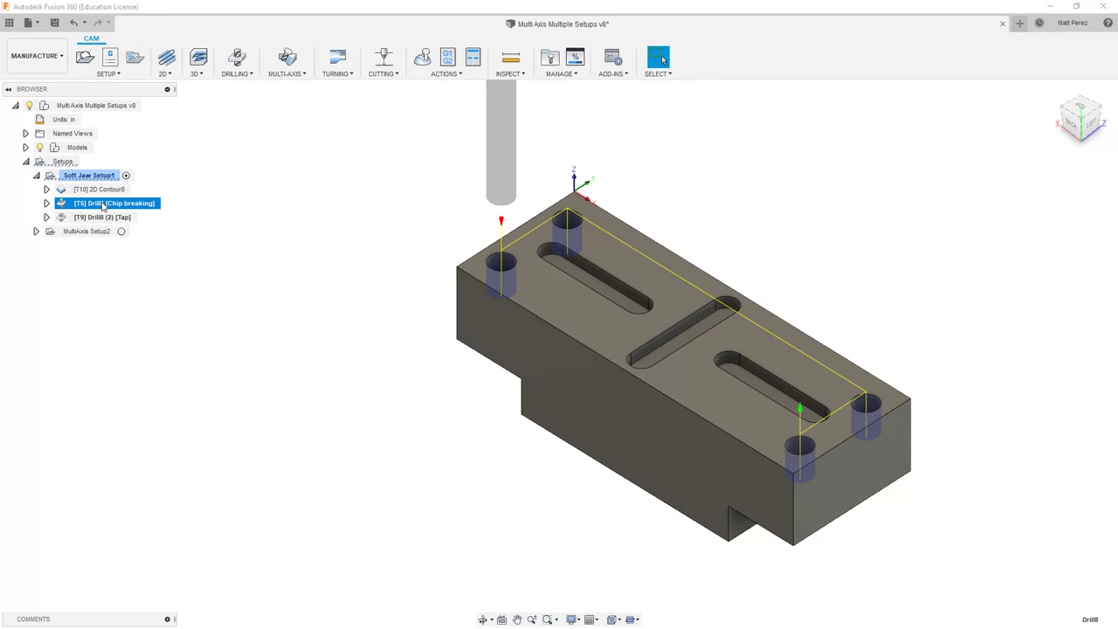
left_click(105, 219)
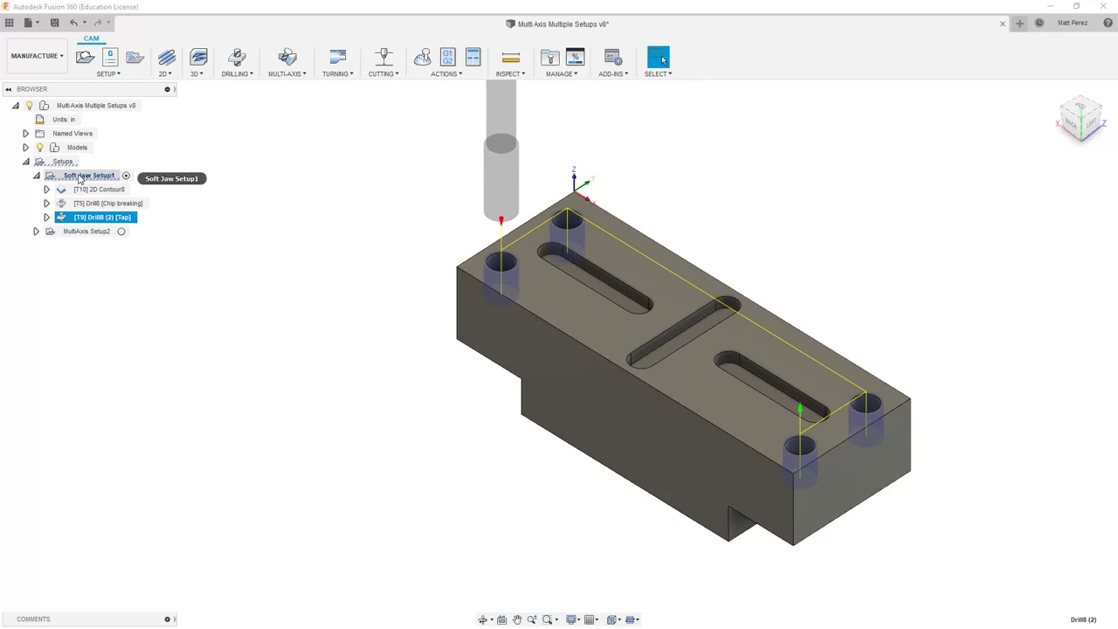
left_click(86, 175)
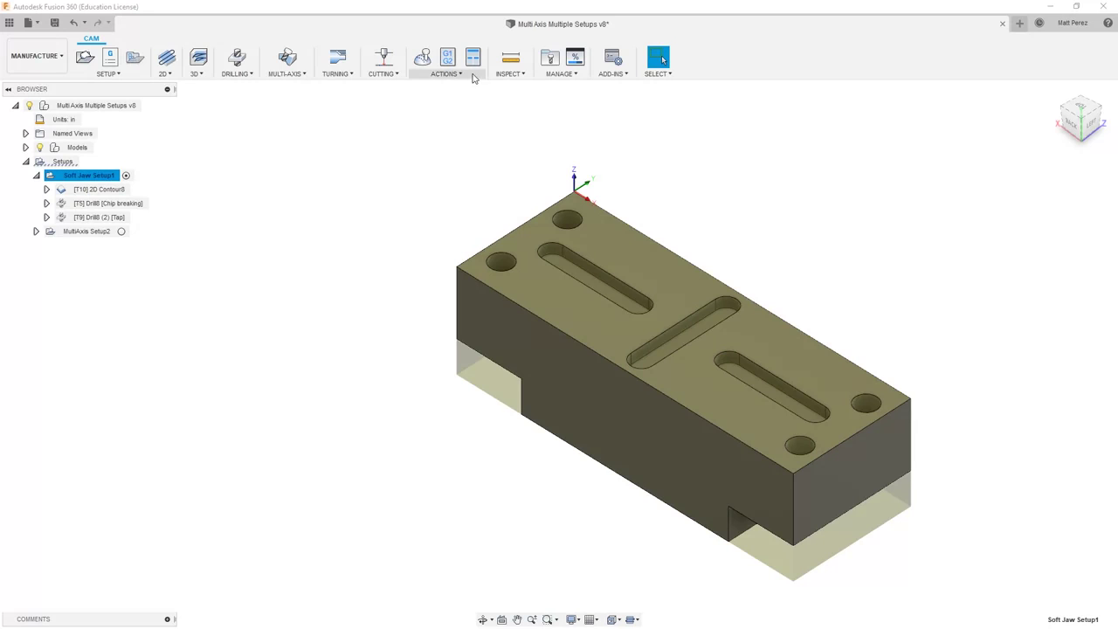
left_click(422, 57)
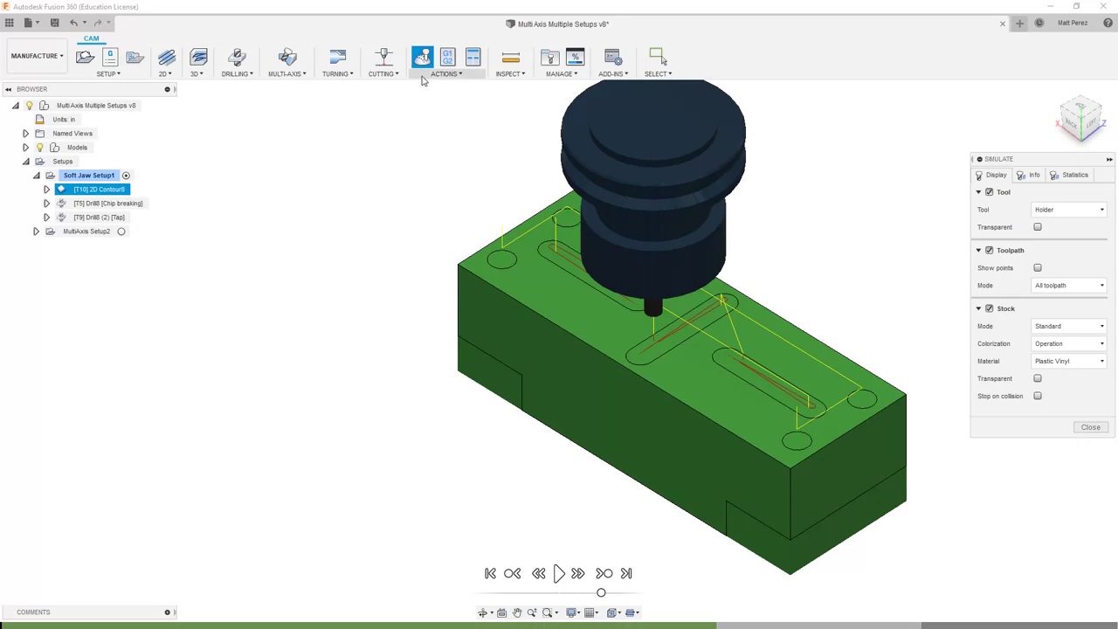
left_click(559, 573)
left_click(991, 252)
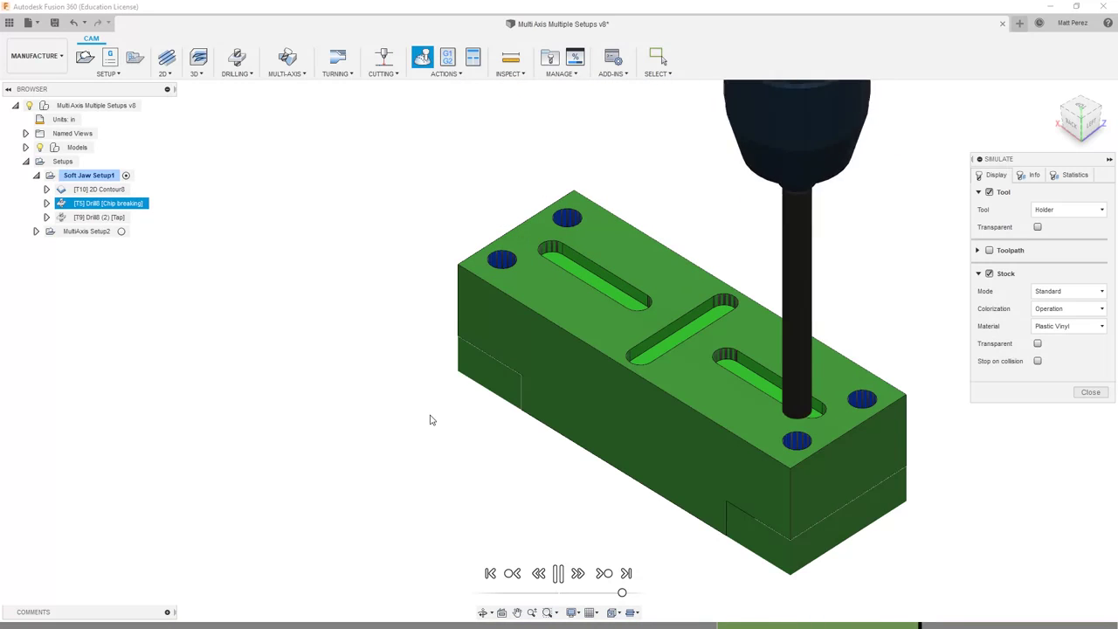
key("space")
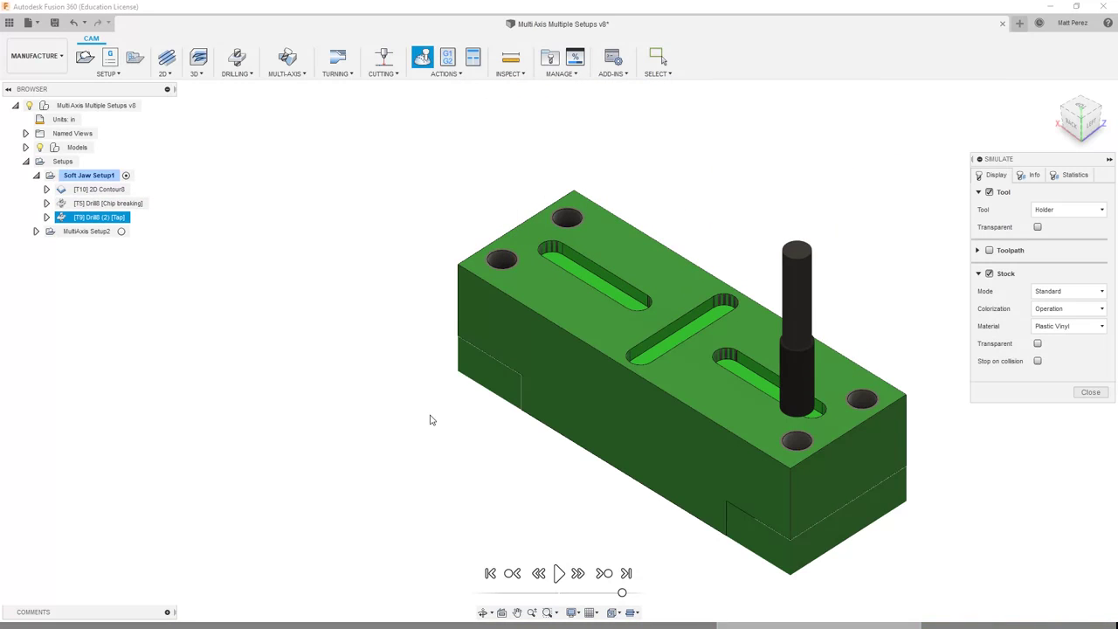
left_click(1090, 391)
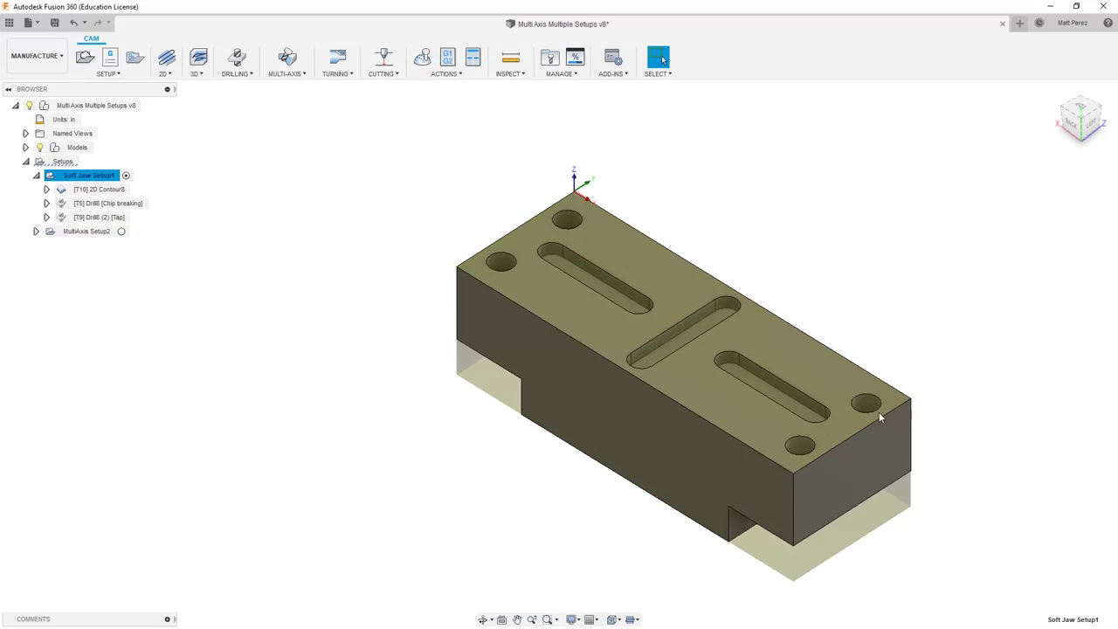
Turn off Reverse Order in the tapping operation, regenerate its toolpath, and compare it with the drill toolpath.
left_click(103, 218)
right_click(102, 219)
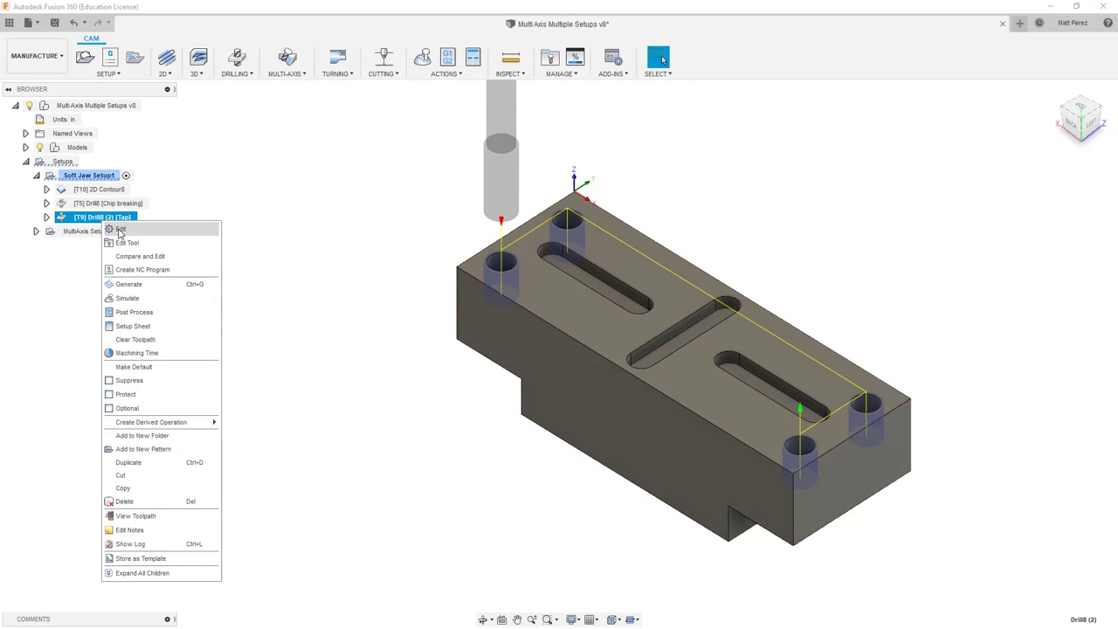
left_click(120, 232)
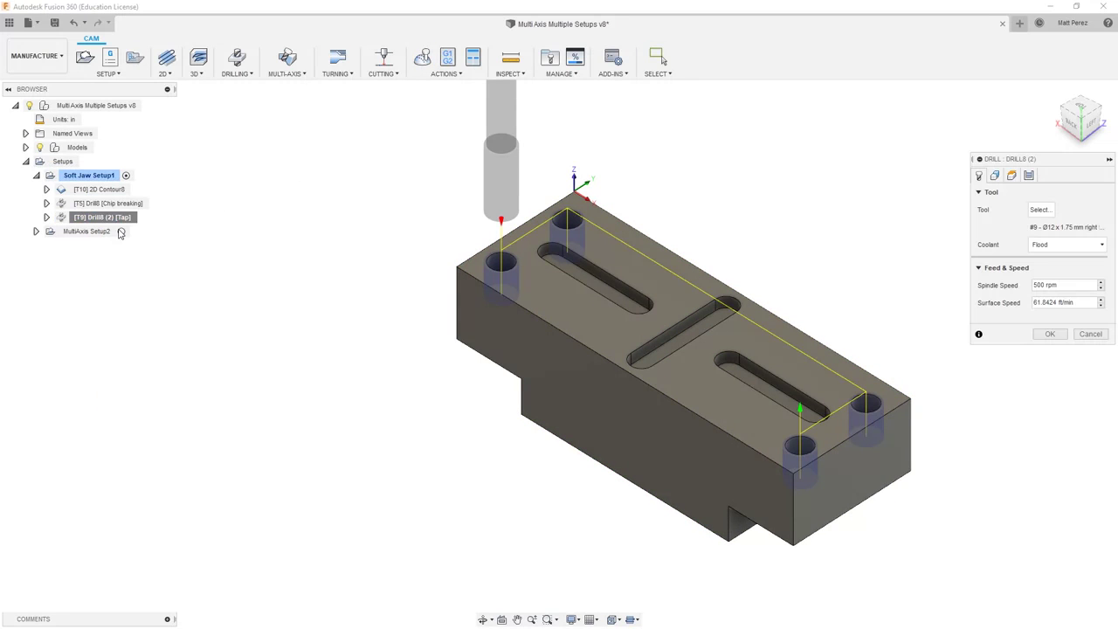
left_click(995, 176)
left_click(1056, 333)
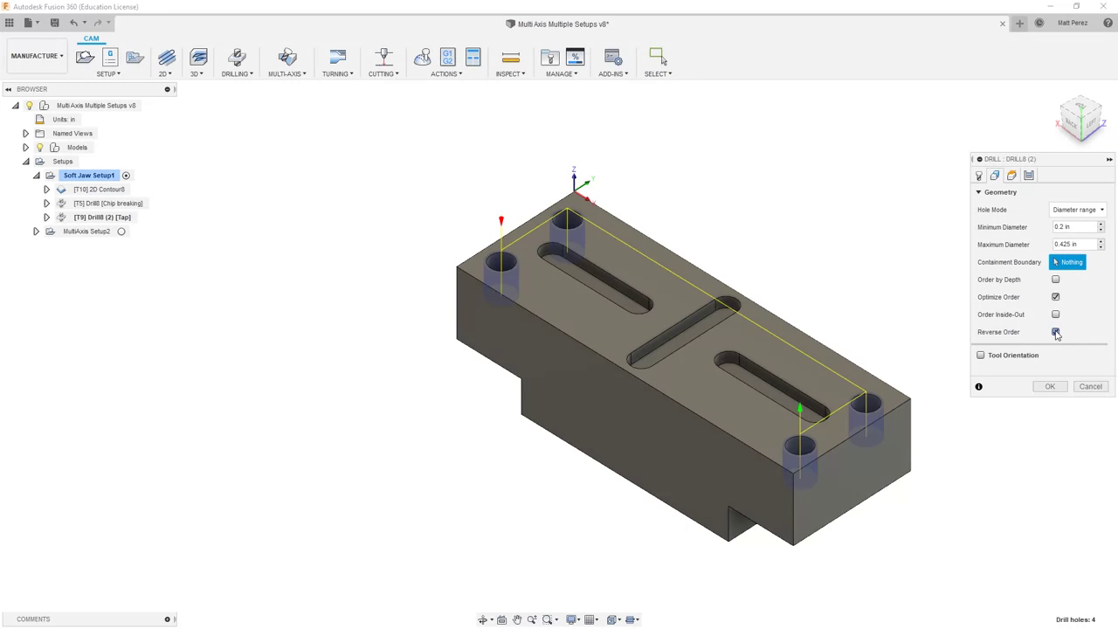
left_click(1051, 386)
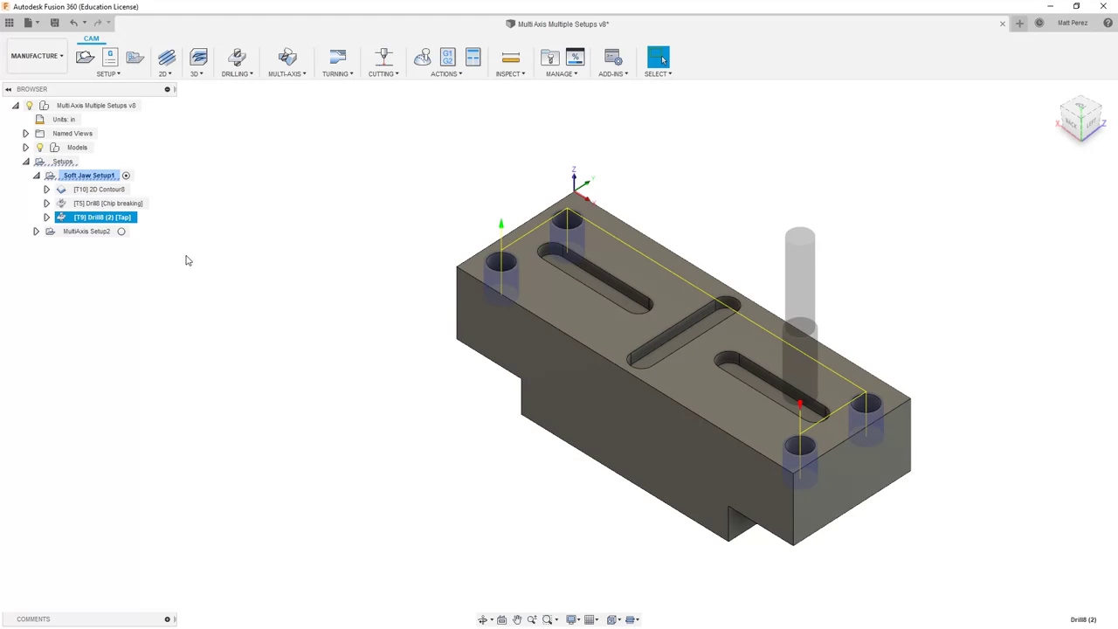
left_click(111, 204)
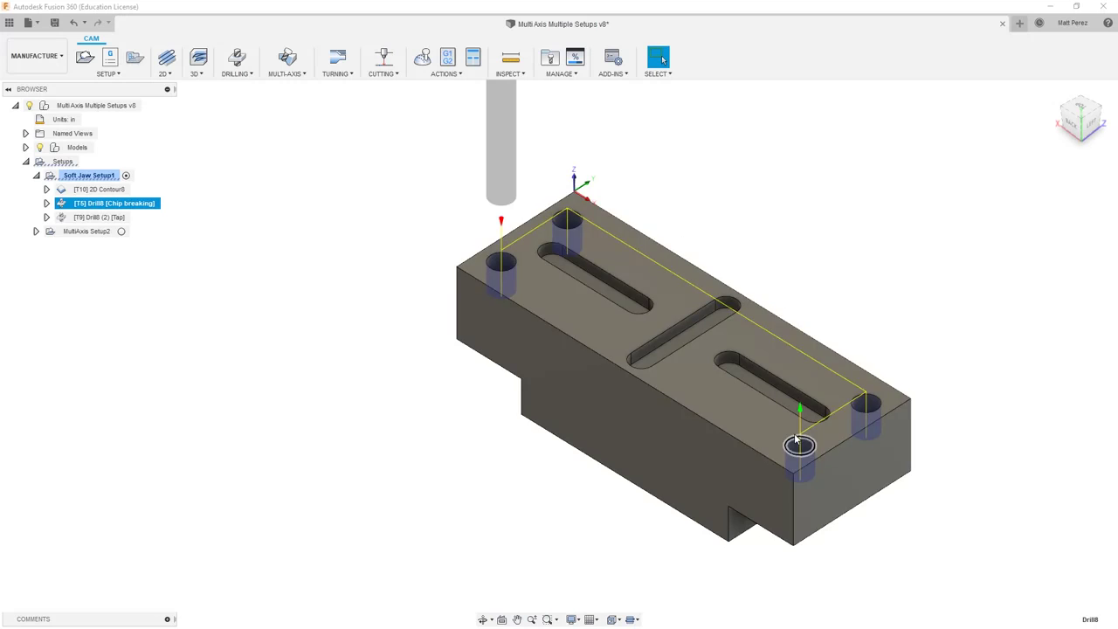
left_click(89, 217)
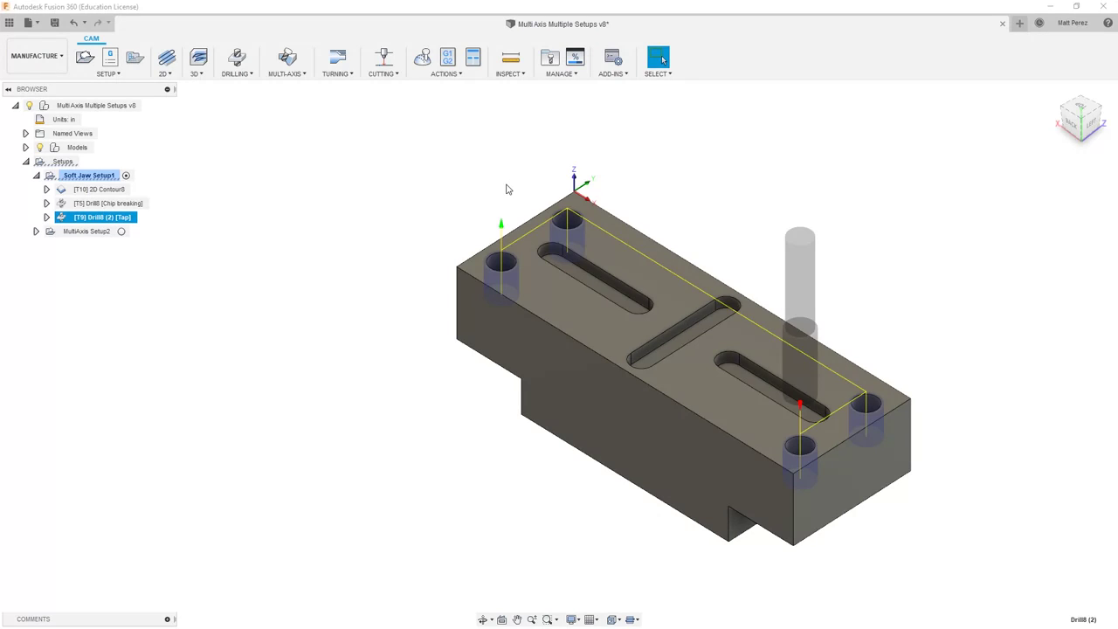
Clear the selection and save the document as a new version.
left_click(240, 131)
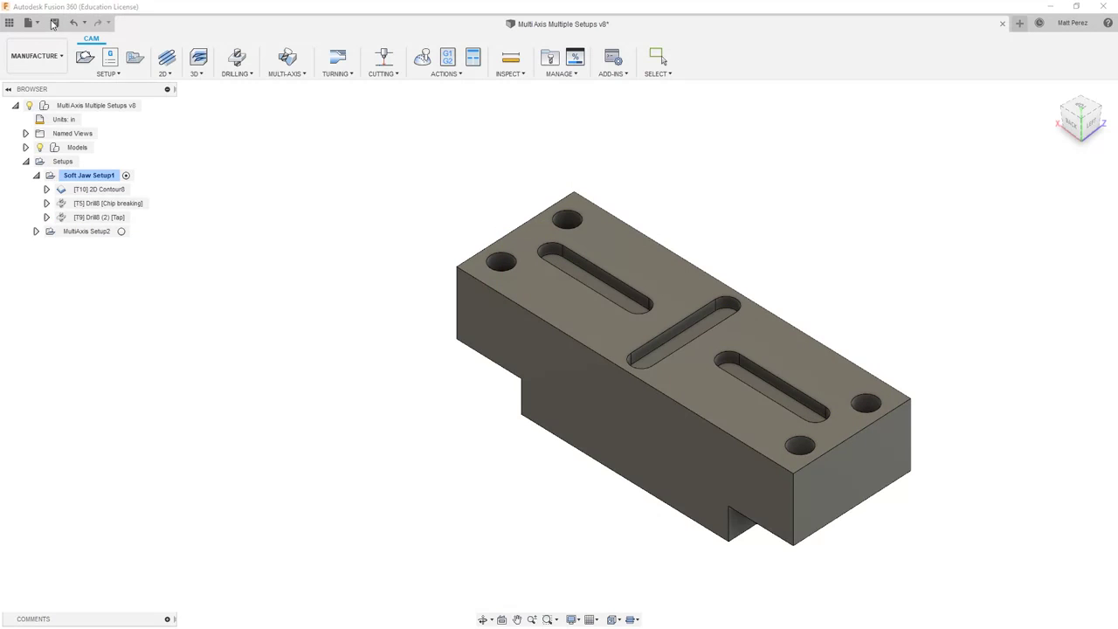
left_click(54, 23)
left_click(554, 332)
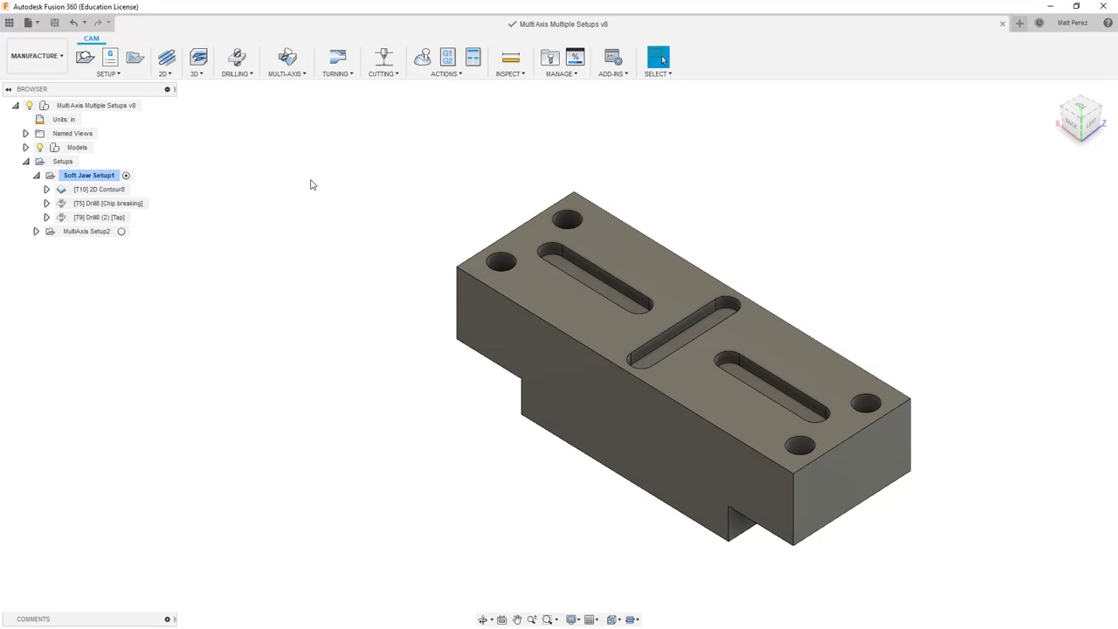